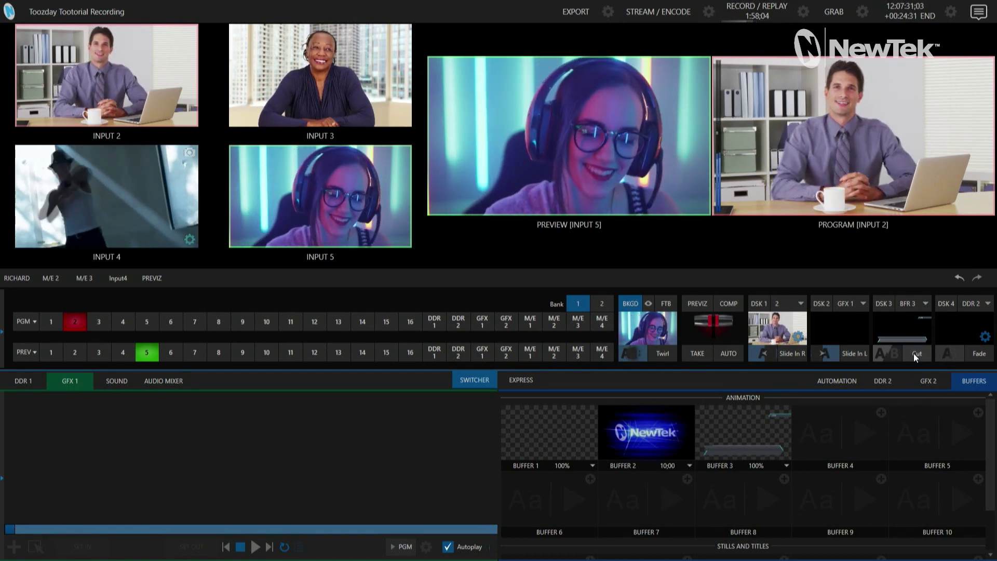
Cut DSK 3 on air, then load Buffer 3 layer presets 12 Off and 2 LT B R No Img.
{"action": "left_click", "coordinate": [745, 446]}
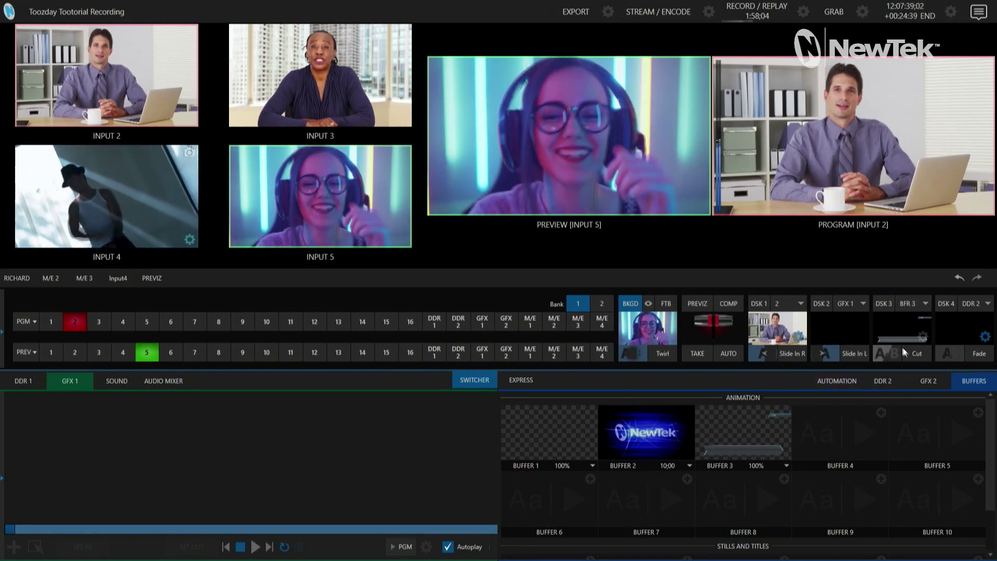
{"action": "left_click", "coordinate": [917, 355]}
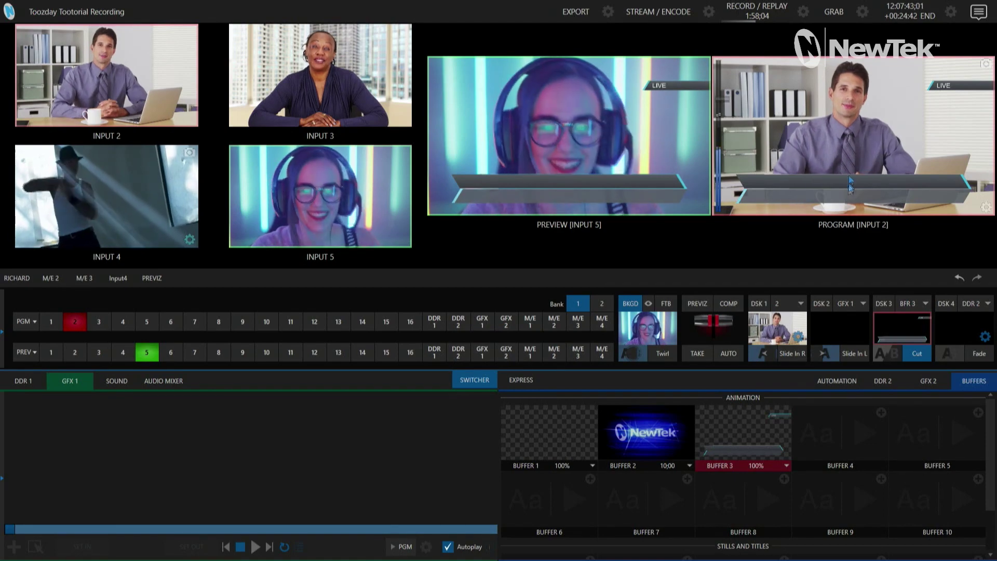
{"action": "mouse_move", "coordinate": [743, 432]}
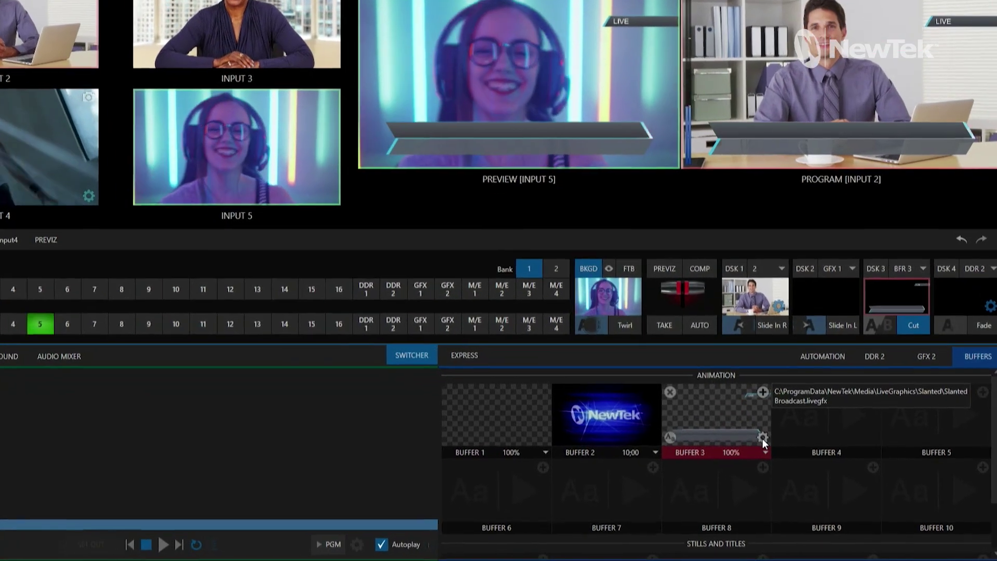
{"action": "left_click", "coordinate": [762, 439]}
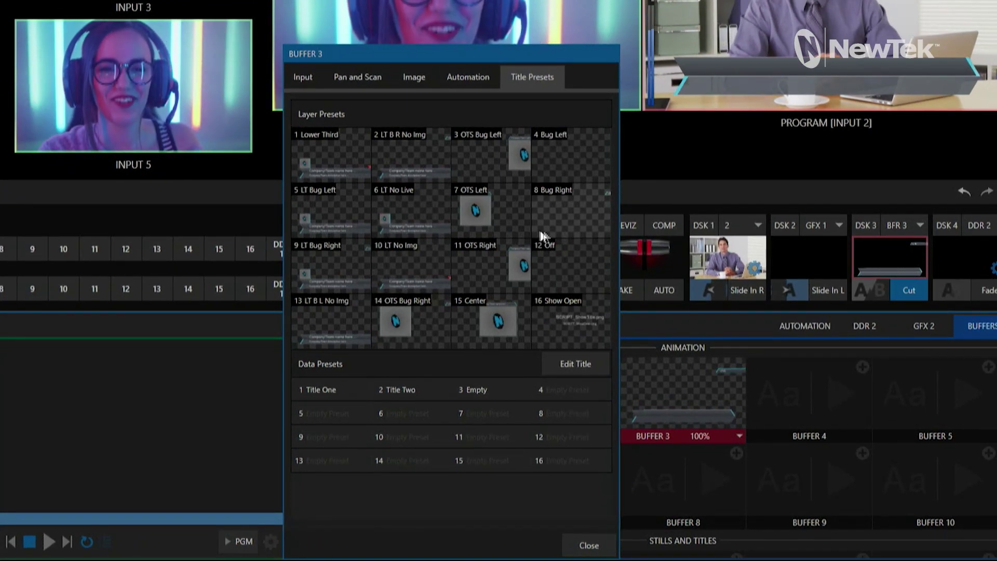
{"action": "left_click", "coordinate": [564, 278]}
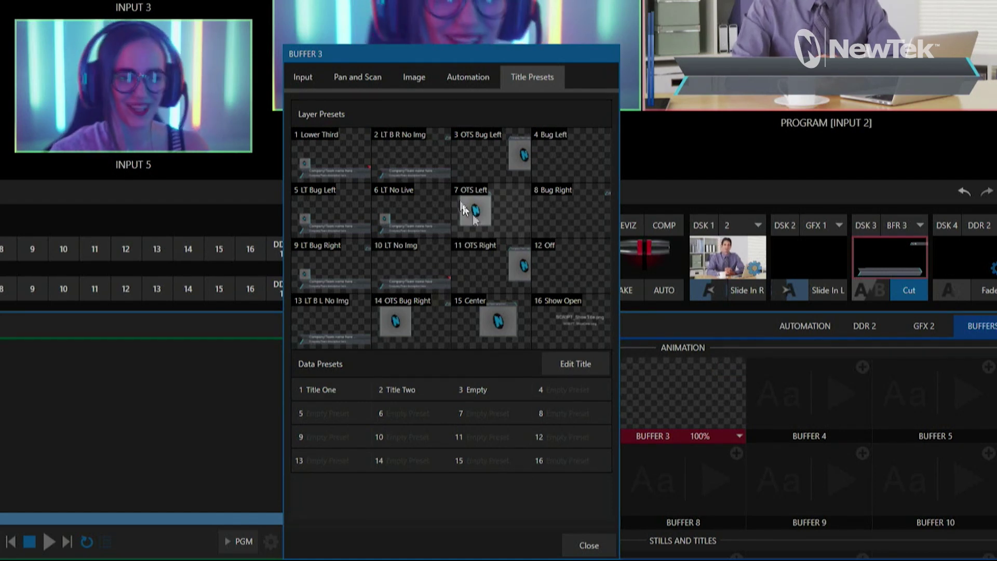
{"action": "left_click", "coordinate": [420, 159]}
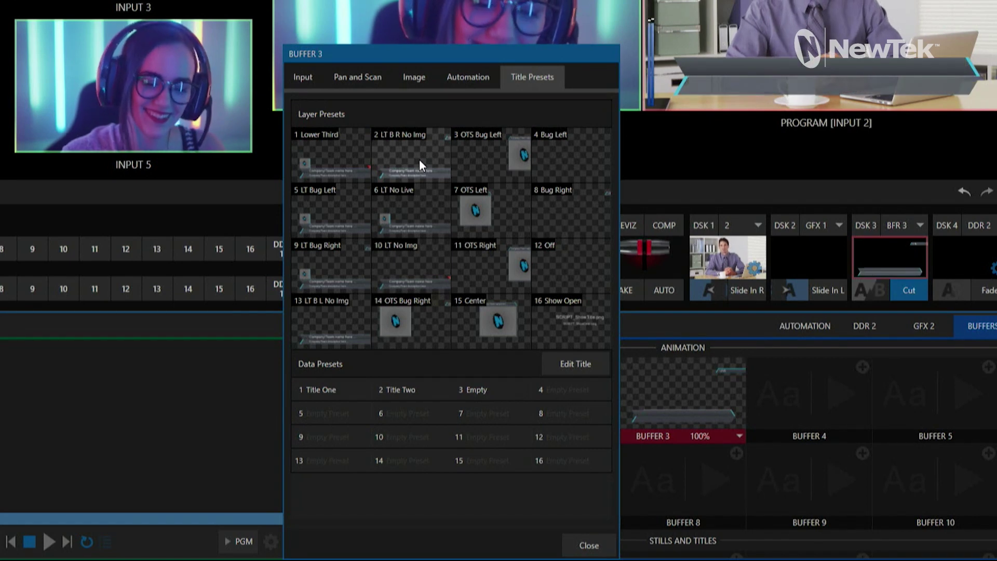
{"action": "left_click_drag", "start_coordinate": [419, 159], "coordinate": [512, 413]}
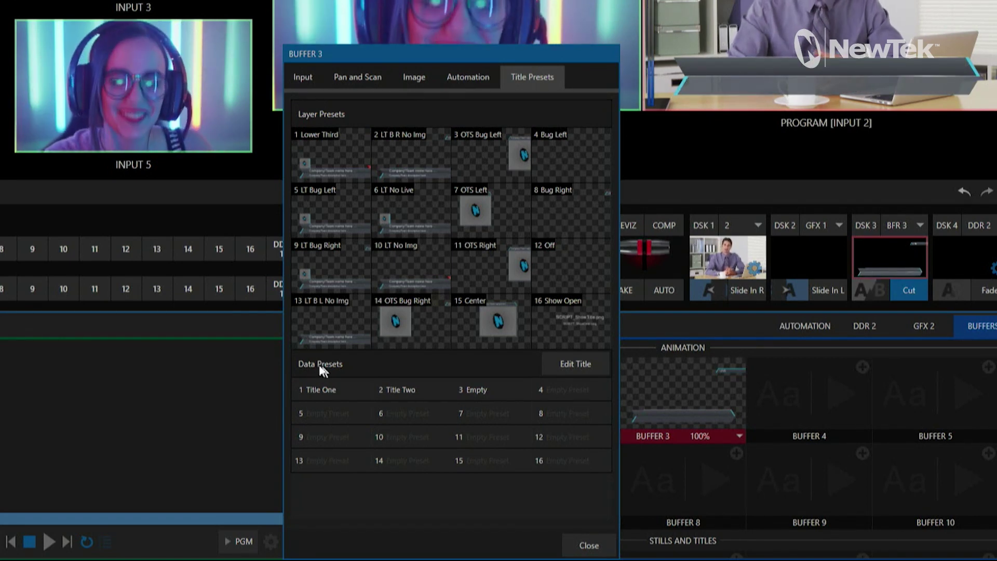
{"action": "left_click_drag", "start_coordinate": [323, 394], "coordinate": [465, 387]}
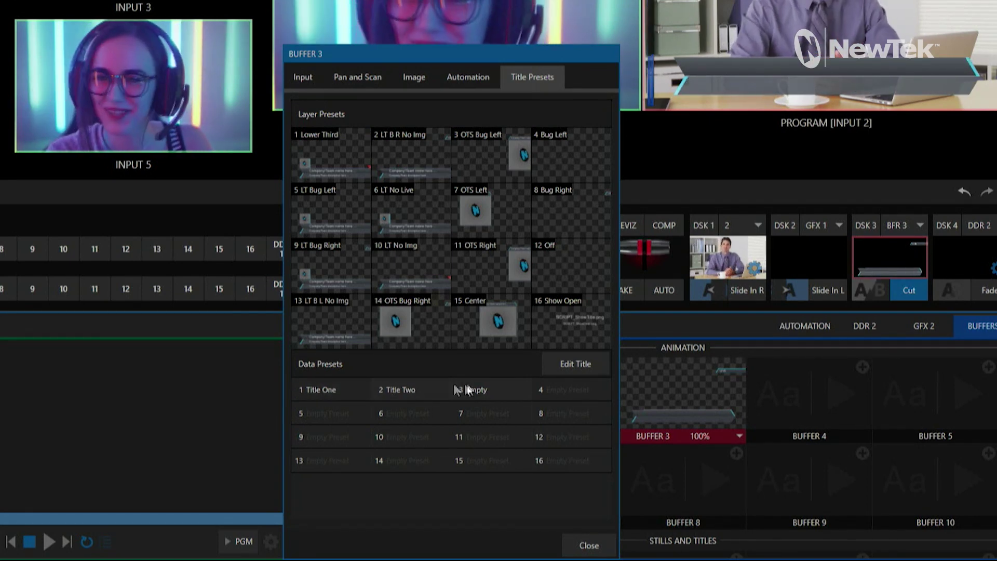
Try the Title One, Title Two and Empty data presets on the Buffer 3 lower third.
{"action": "left_click", "coordinate": [328, 392]}
{"action": "left_click", "coordinate": [328, 392]}
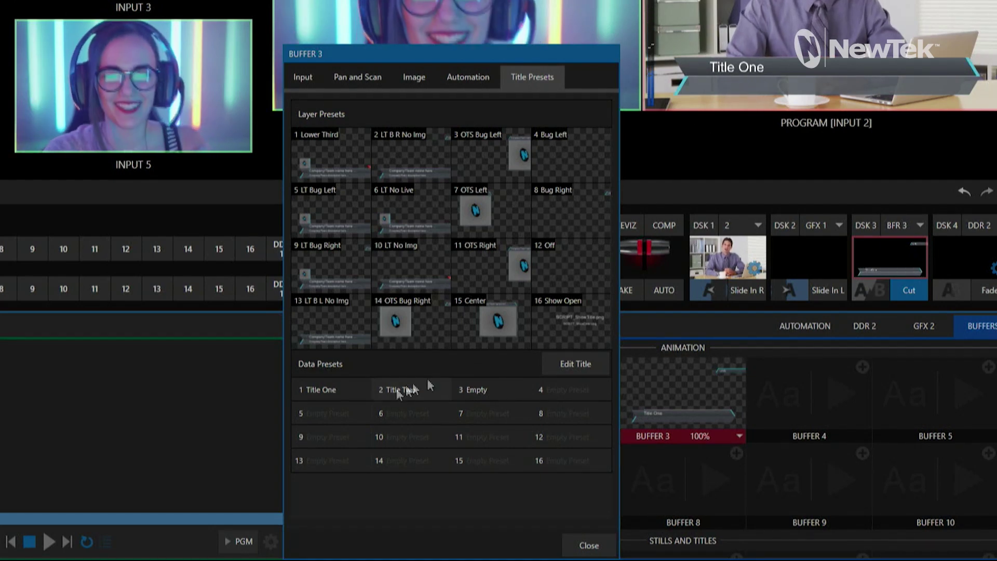
{"action": "left_click", "coordinate": [404, 390]}
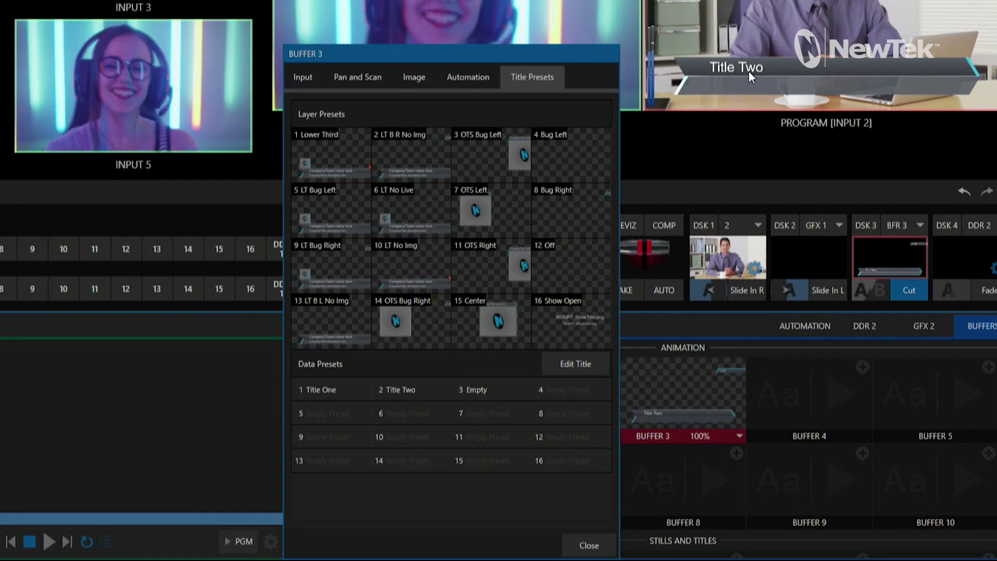
{"action": "left_click", "coordinate": [488, 390]}
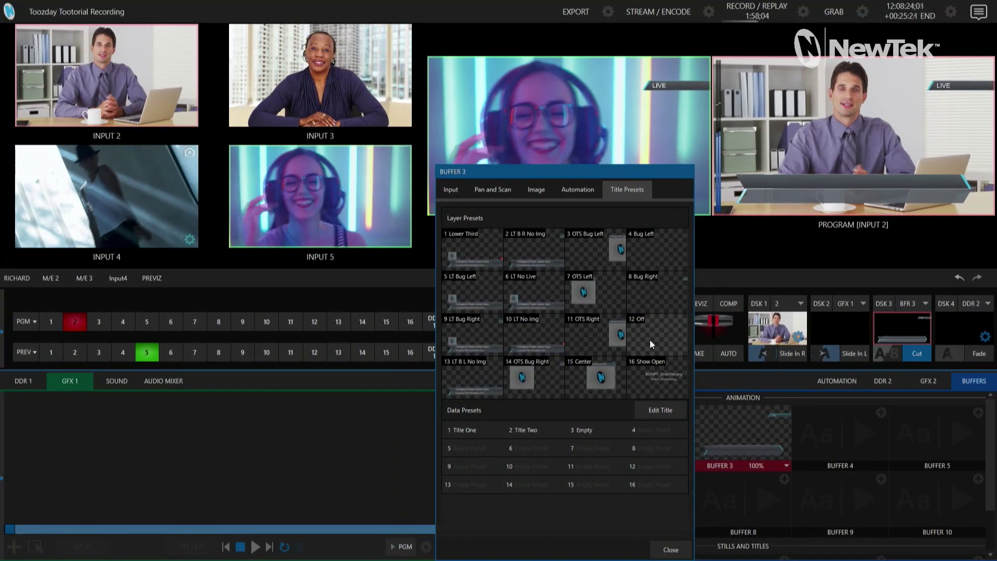
Load the 12 Off layer preset, take DSK 3 off air, and close Buffer 3 settings.
{"action": "left_click", "coordinate": [651, 344]}
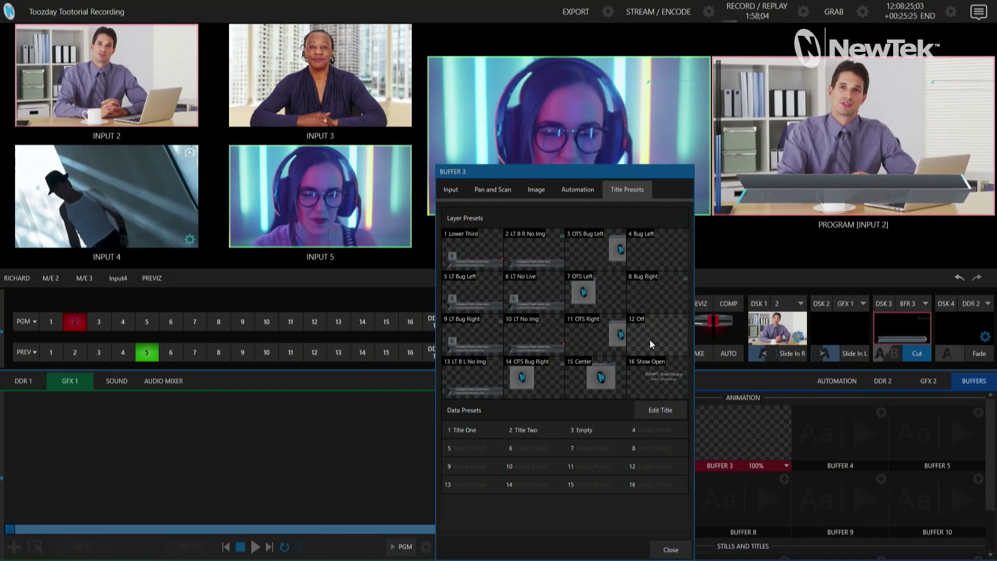
{"action": "left_click", "coordinate": [923, 353]}
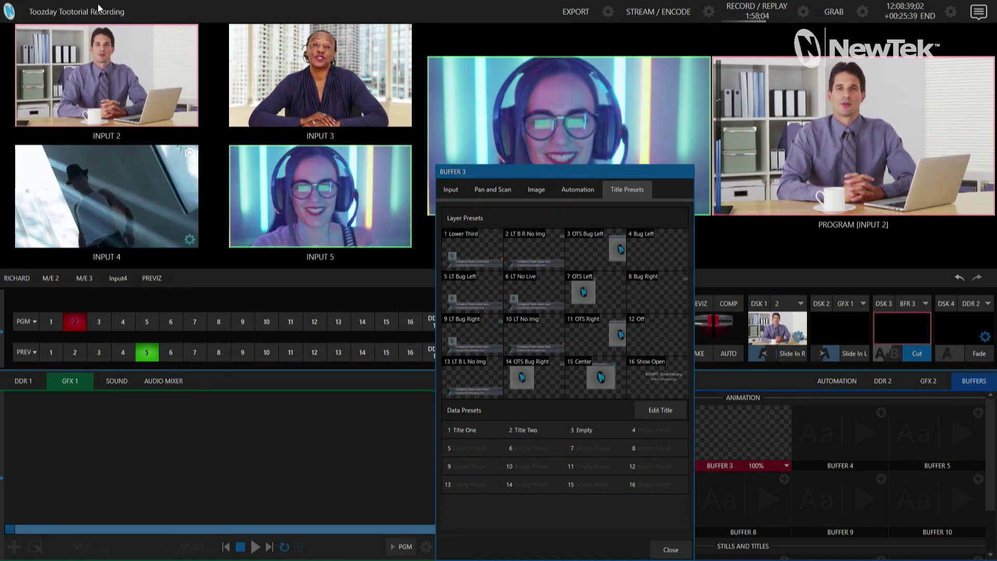
{"action": "left_click", "coordinate": [669, 551]}
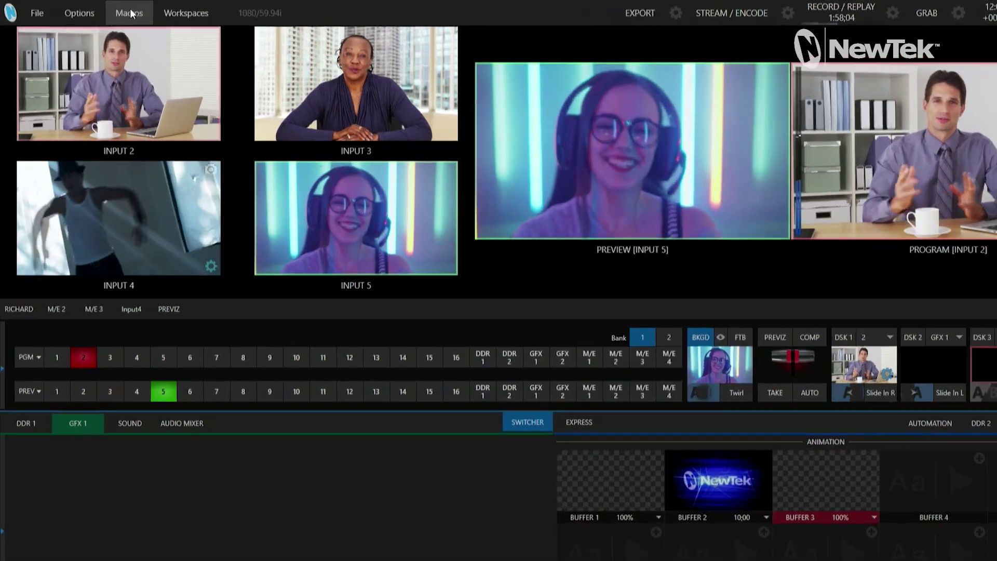
Add a new session macro named 'Lower Third Macro' in Macros > Configure Macros.
{"action": "left_click", "coordinate": [175, 12]}
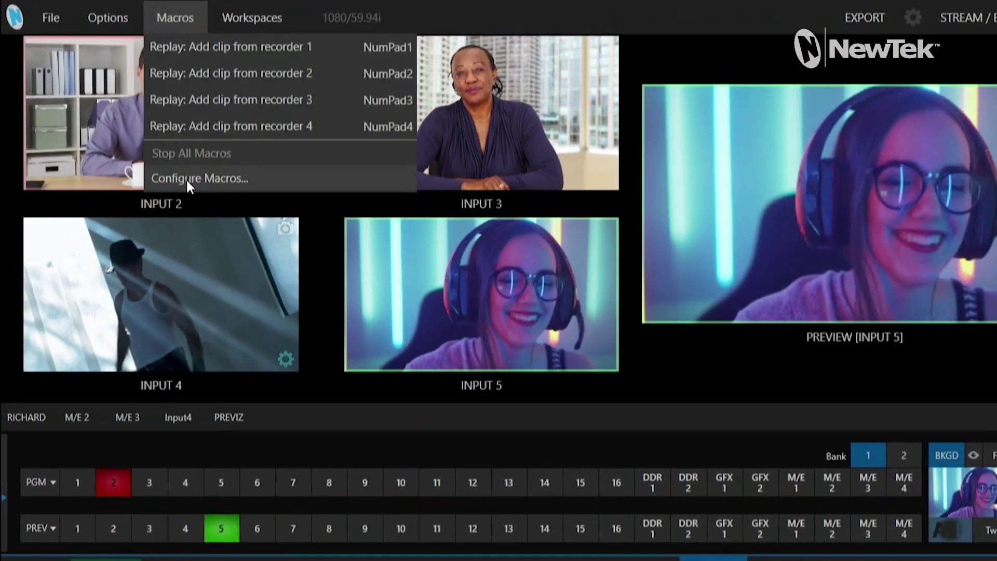
{"action": "left_click", "coordinate": [188, 178]}
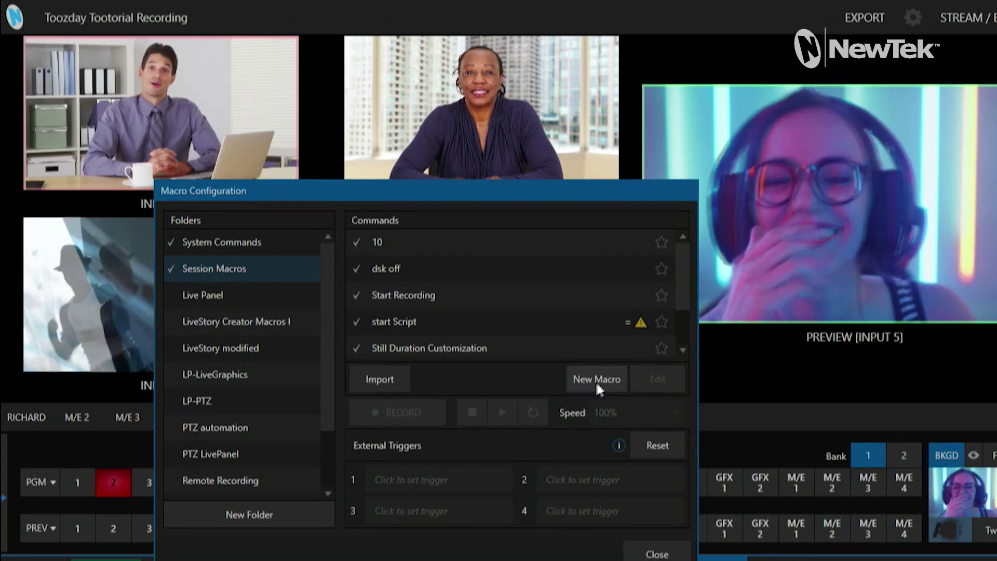
{"action": "left_click", "coordinate": [600, 376]}
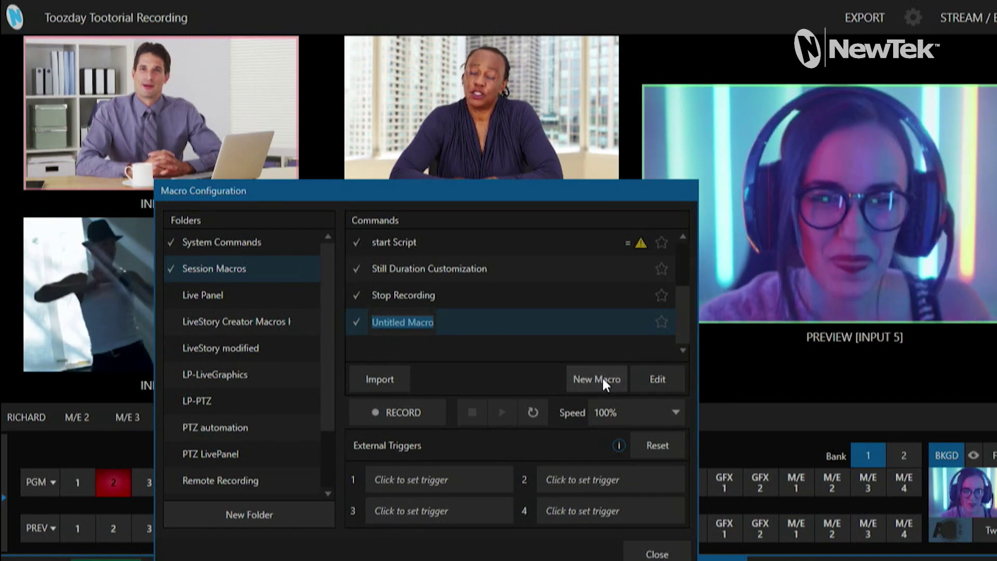
{"action": "type", "text": "Lower Thi"}
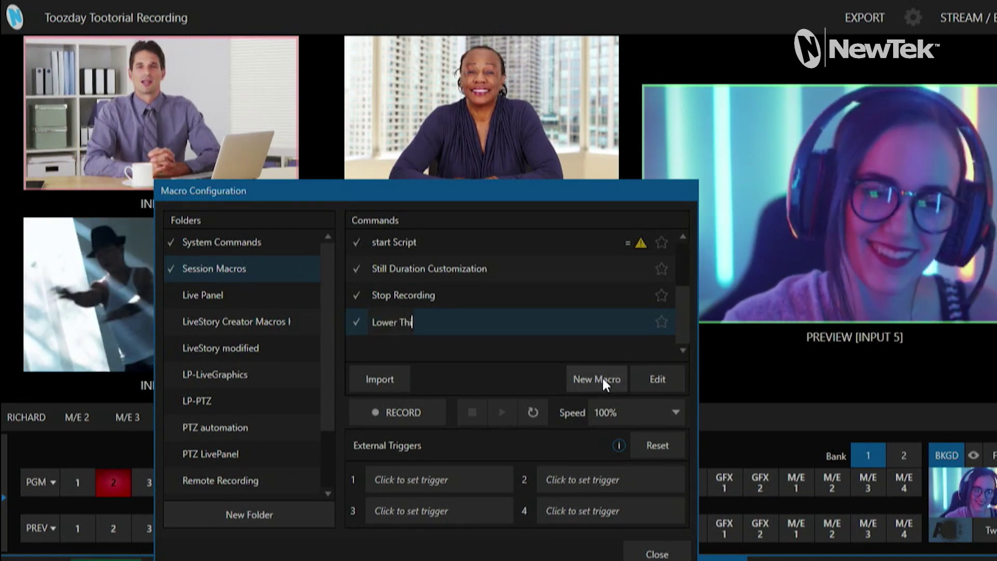
{"action": "type", "text": "rd Macro"}
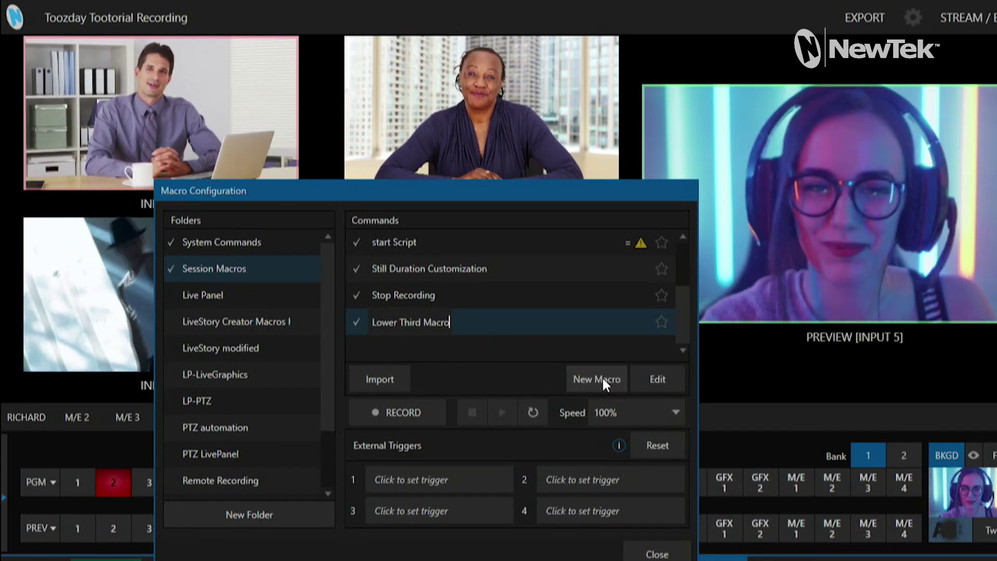
{"action": "key", "text": "Return"}
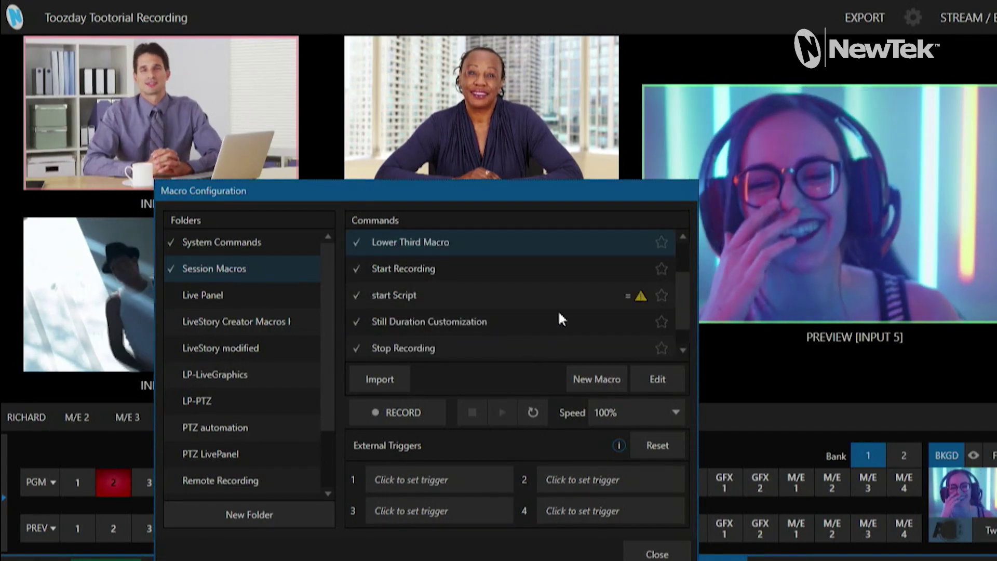
{"action": "scroll", "coordinate": [561, 309], "scroll_direction": "up", "scroll_amount": 2}
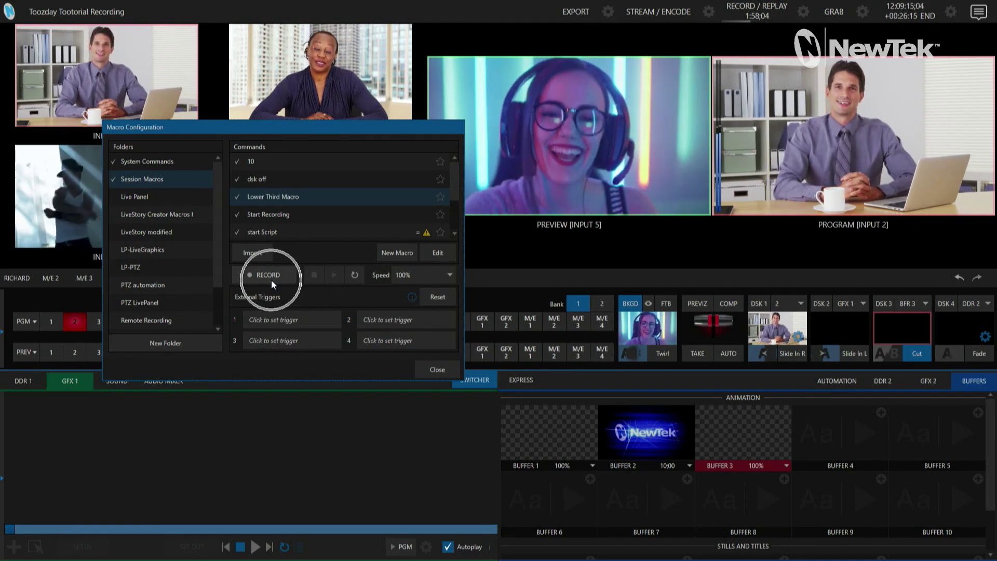
Record Lower Third Macro loading Buffer 3 layer presets 2 LT B R No Img, then 12 Off.
{"action": "left_click", "coordinate": [274, 276]}
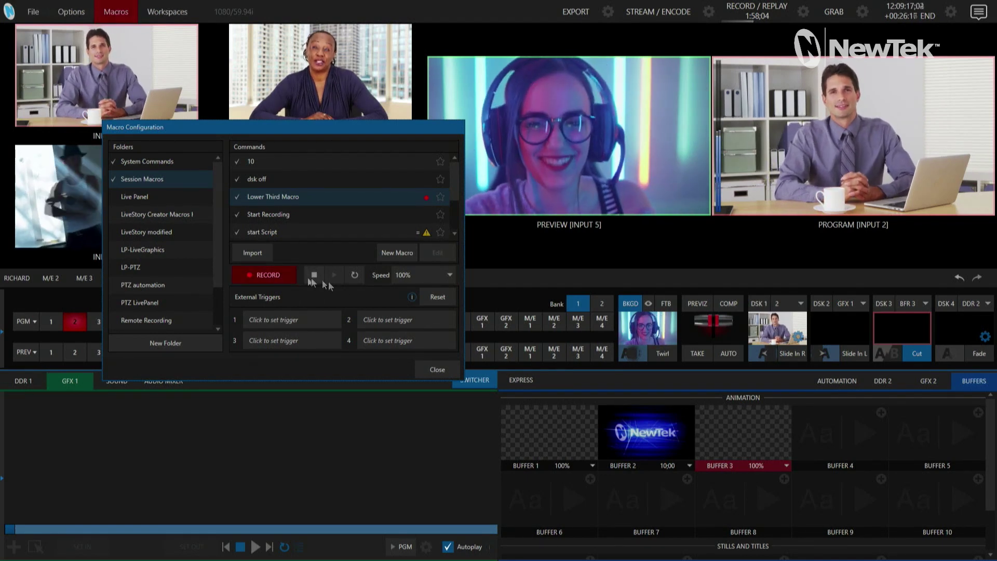
{"action": "mouse_move", "coordinate": [743, 432]}
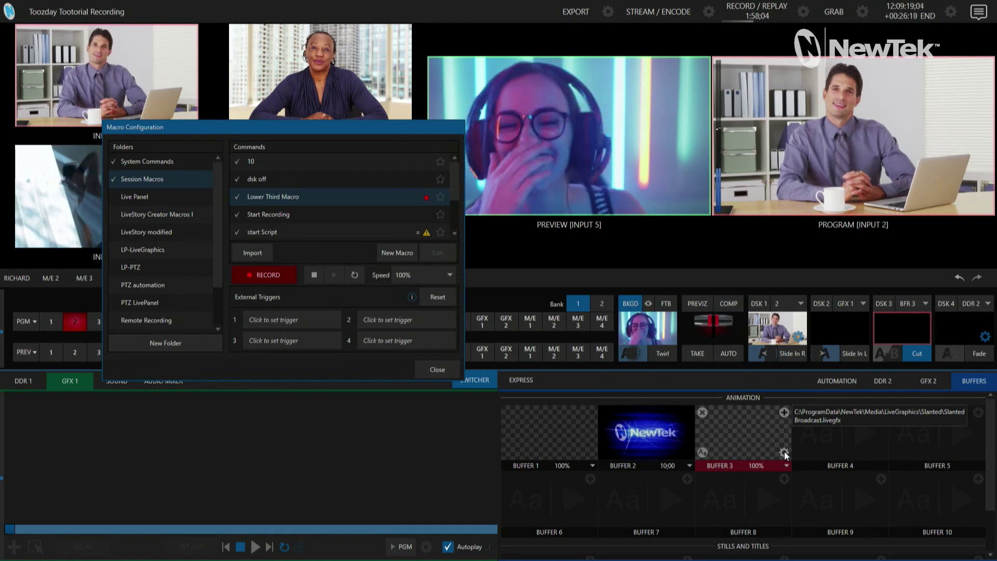
{"action": "left_click", "coordinate": [784, 451]}
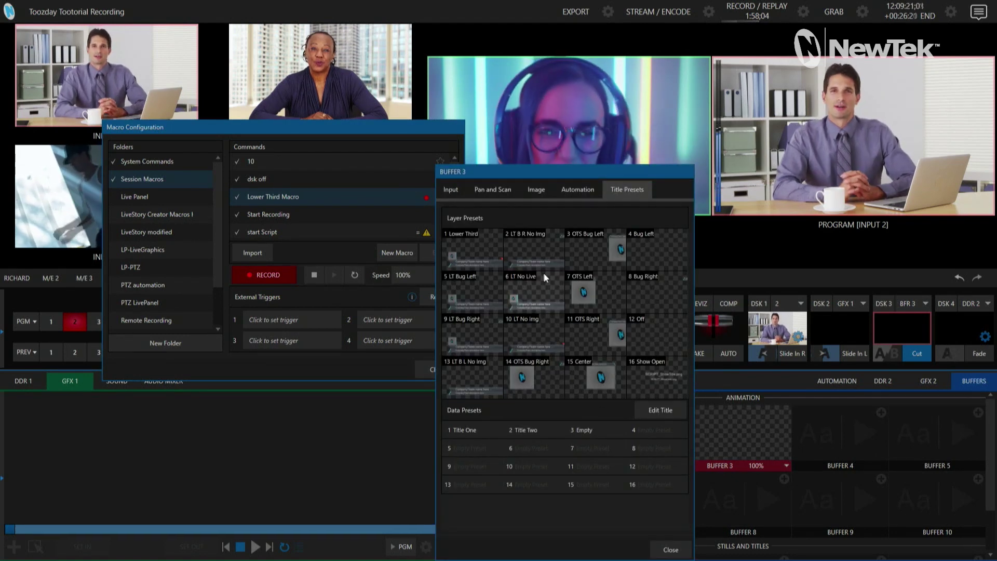
{"action": "left_click", "coordinate": [532, 250]}
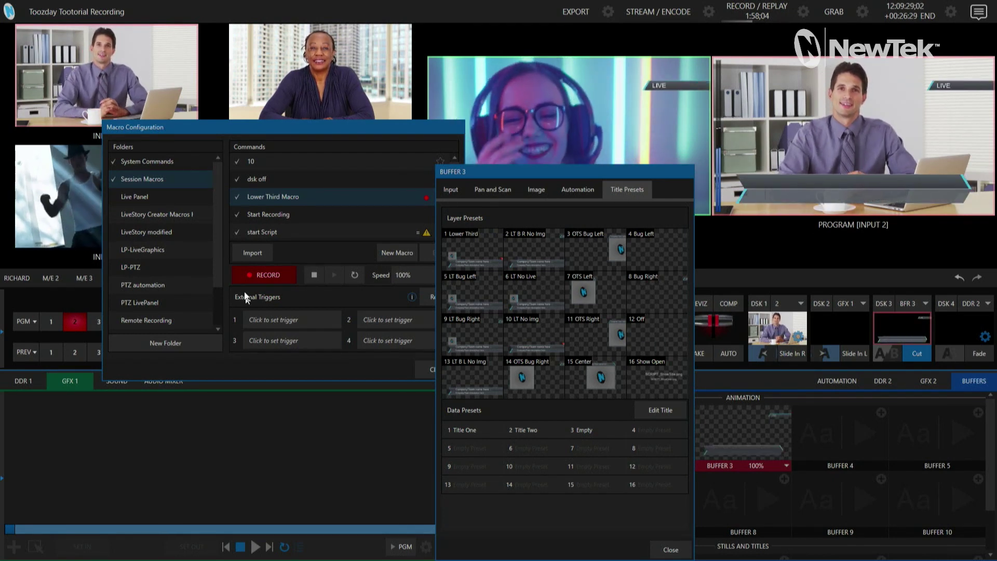
{"action": "left_click", "coordinate": [655, 333]}
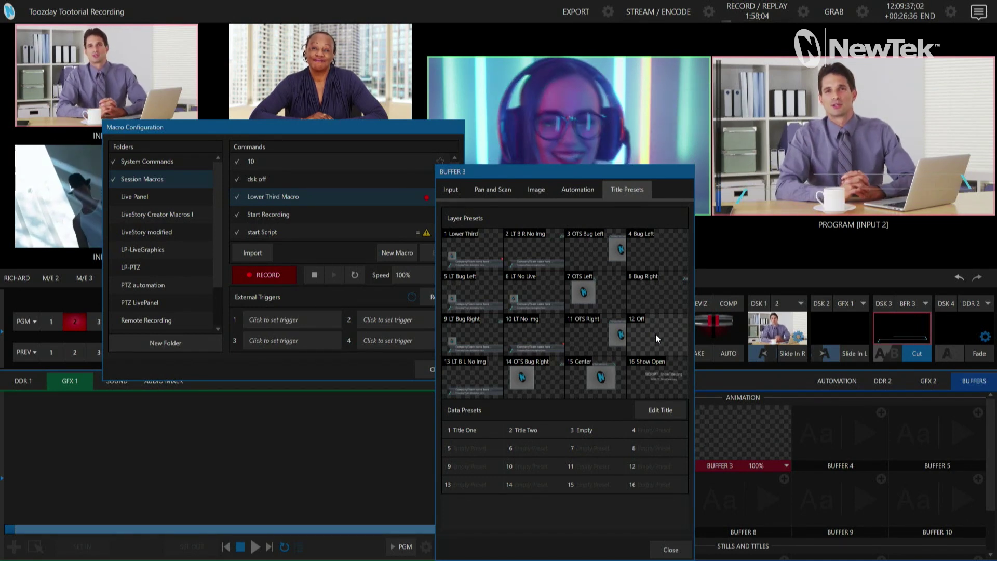
{"action": "left_click", "coordinate": [668, 552]}
{"action": "left_click", "coordinate": [264, 276]}
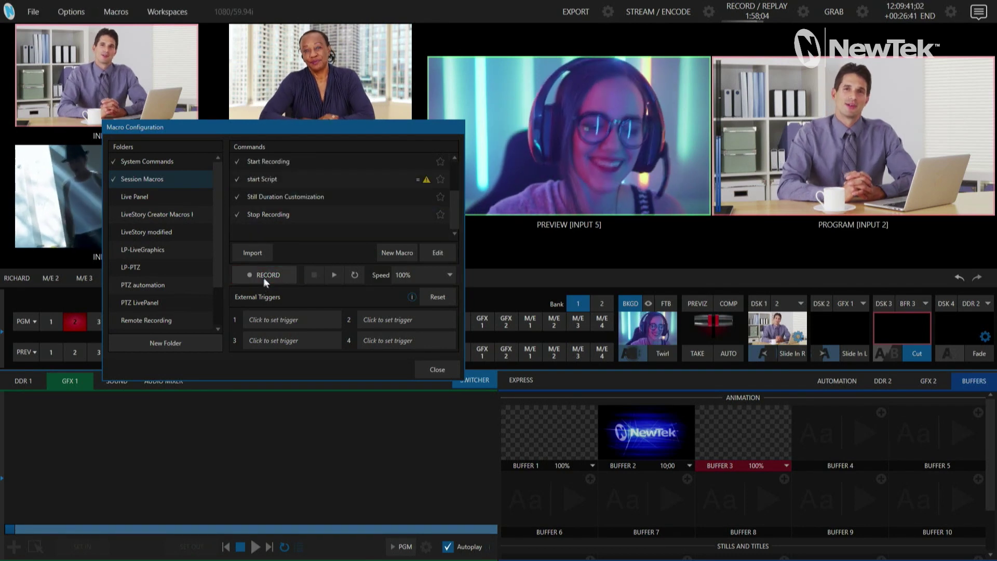
{"action": "scroll", "coordinate": [311, 206], "scroll_direction": "up", "scroll_amount": 3}
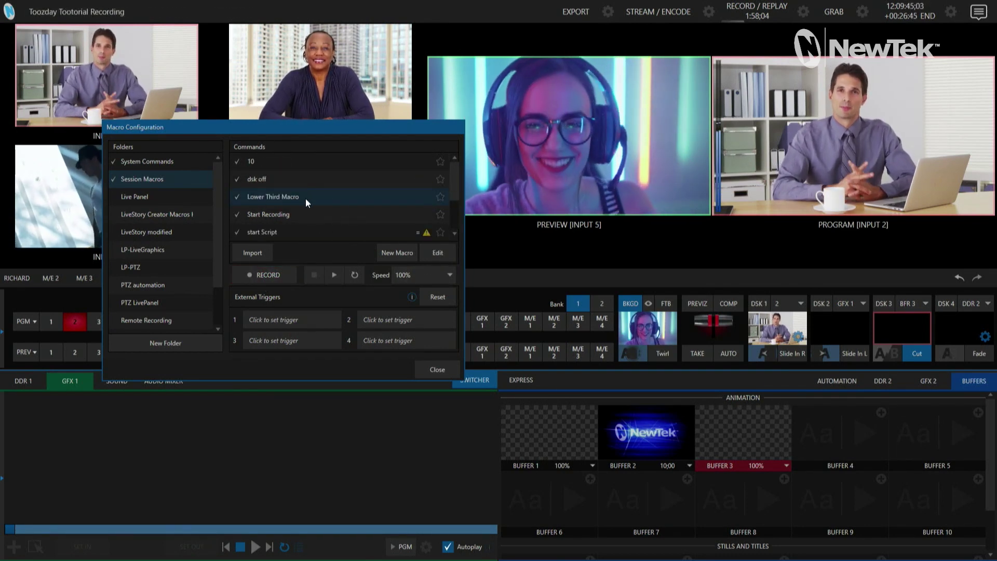
{"action": "left_click", "coordinate": [436, 254]}
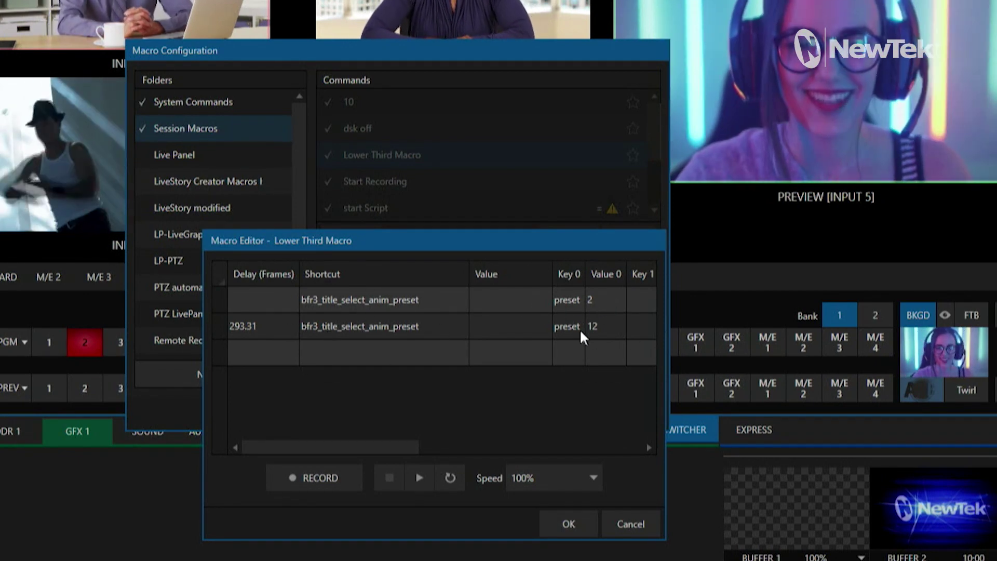
Give Lower Third Macro's second preset command a 300-frame delay and confirm the edit.
{"action": "left_click", "coordinate": [601, 327]}
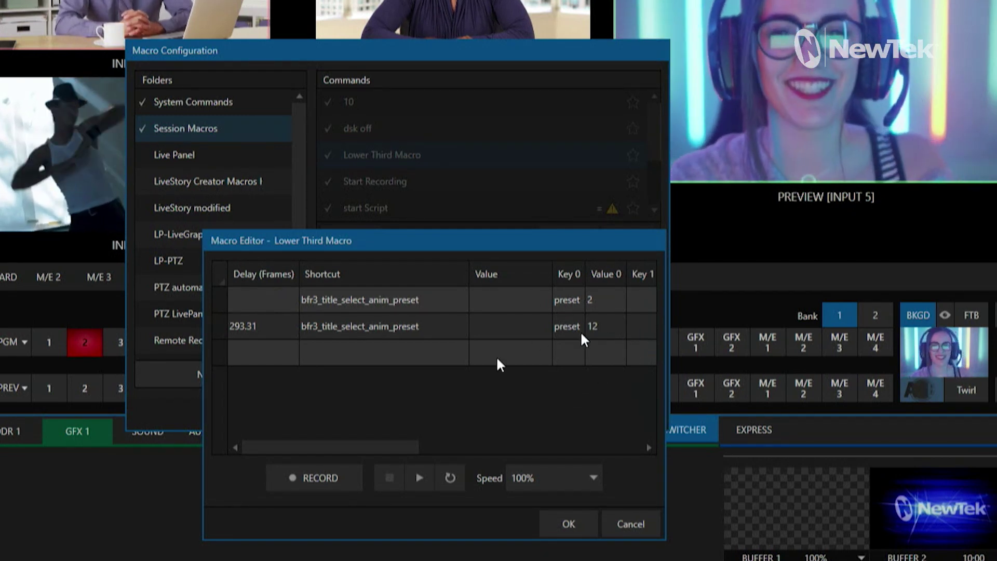
{"action": "left_click", "coordinate": [245, 327]}
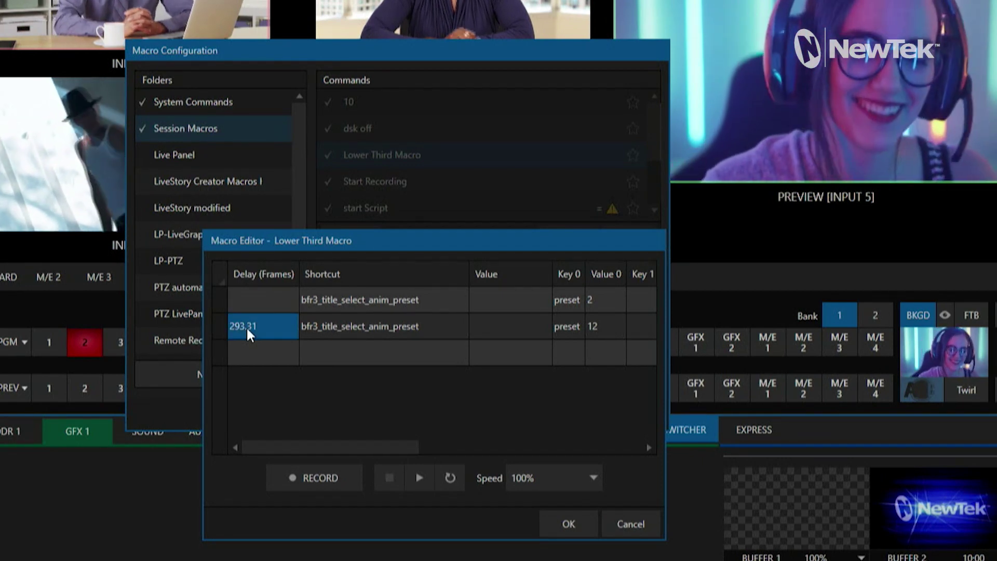
{"action": "type", "text": "300"}
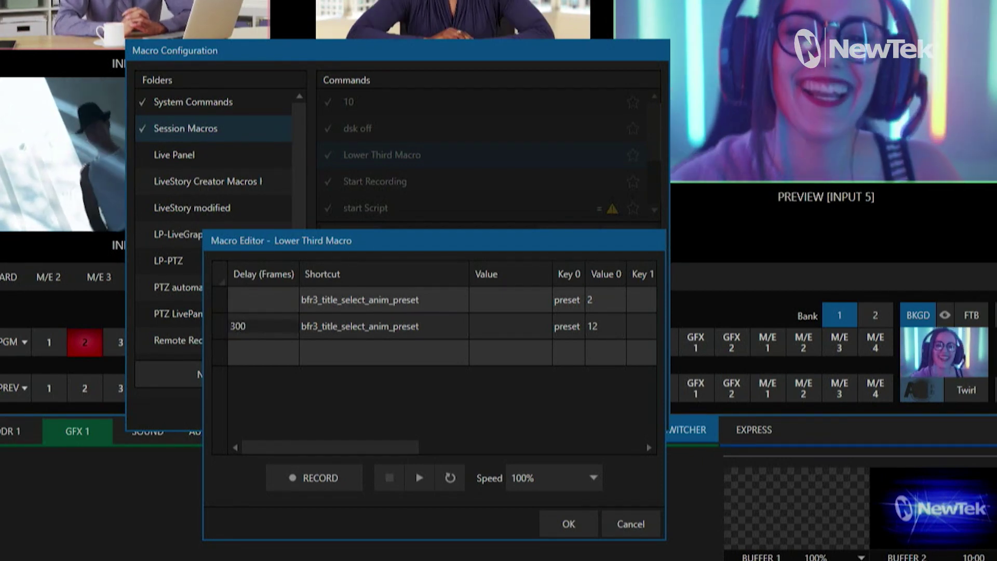
{"action": "key", "text": "Return"}
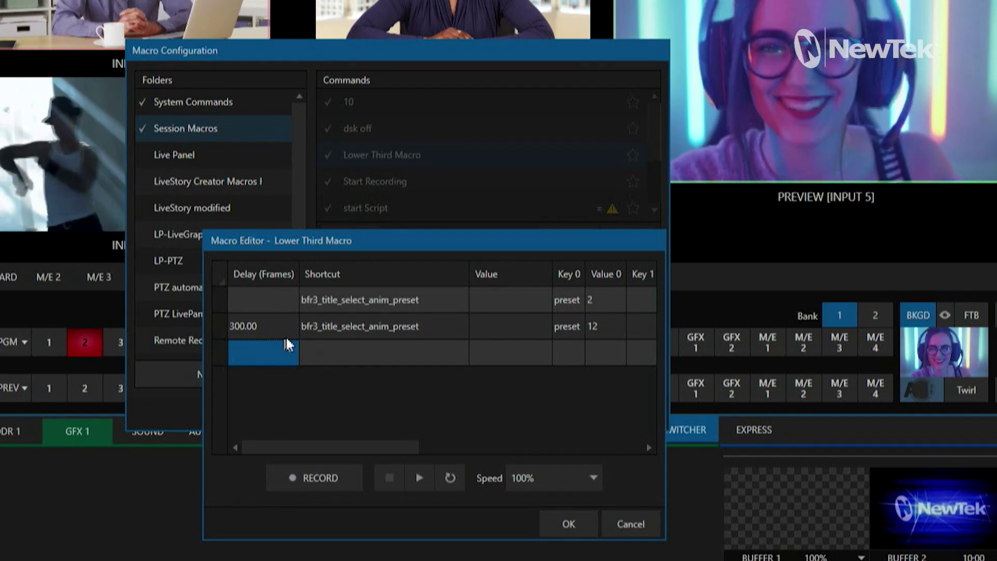
{"action": "left_click", "coordinate": [569, 524]}
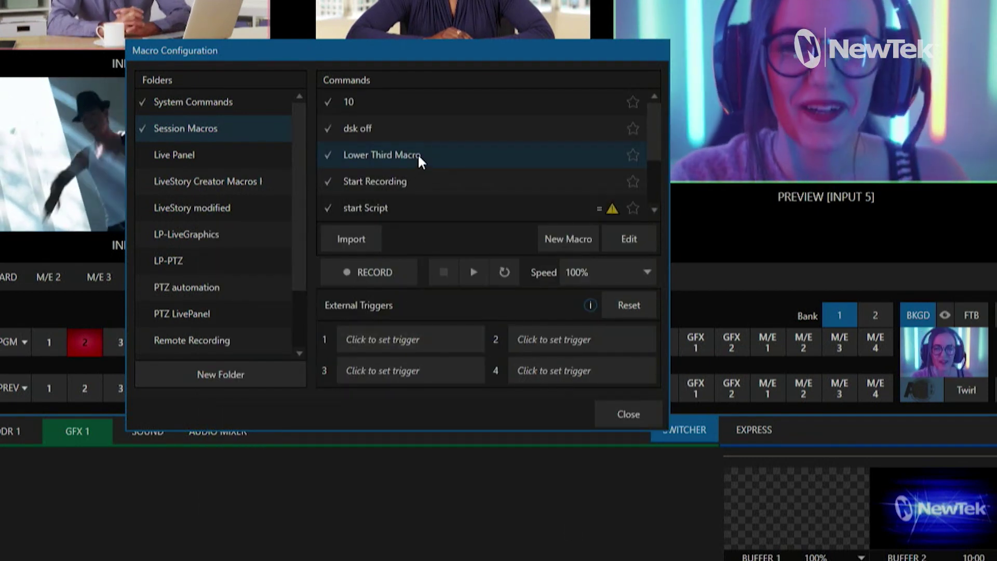
{"action": "left_click", "coordinate": [418, 154]}
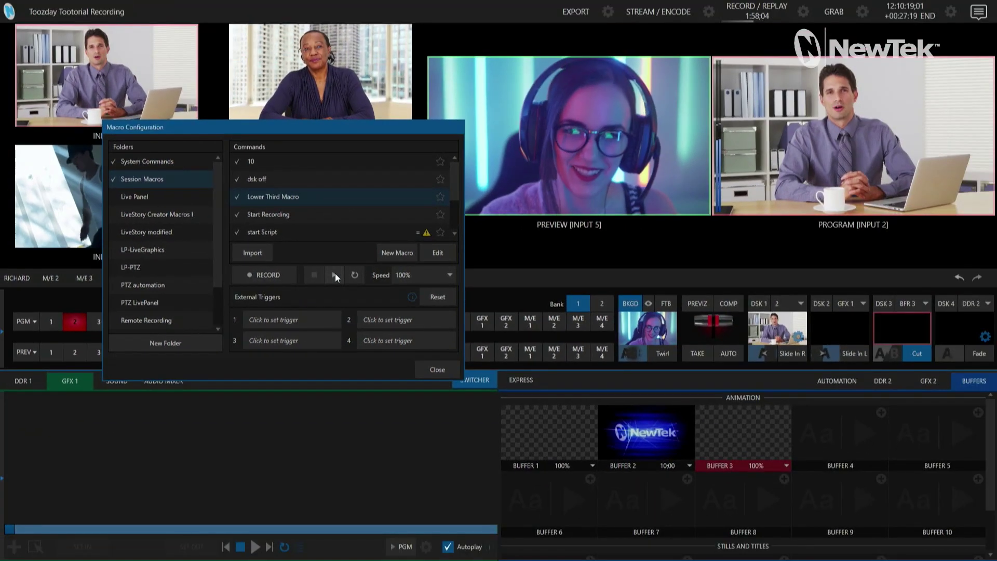
Play Lower Third Macro, then reopen Buffer 3's title preset settings.
{"action": "left_click", "coordinate": [335, 276]}
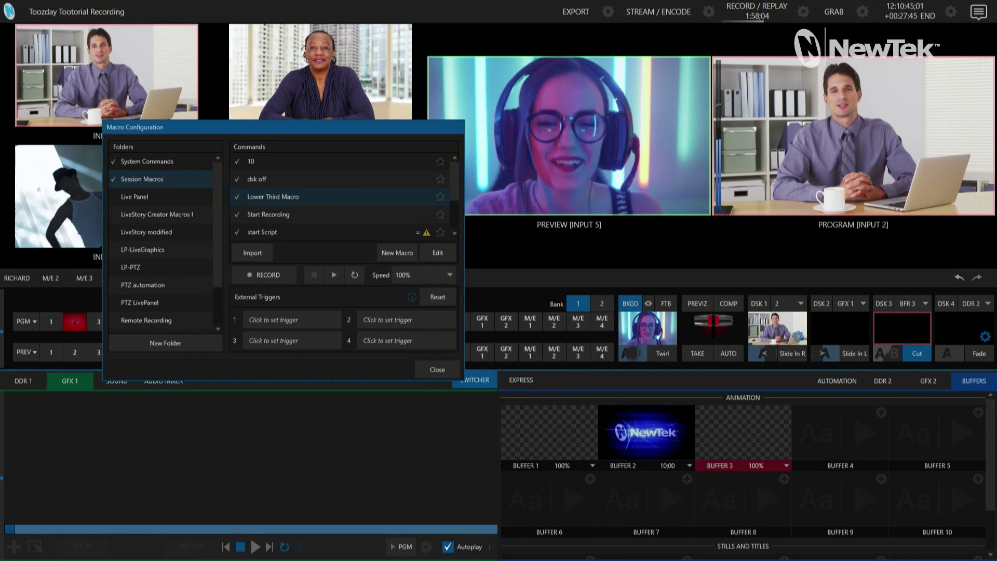
{"action": "double_click", "coordinate": [783, 452]}
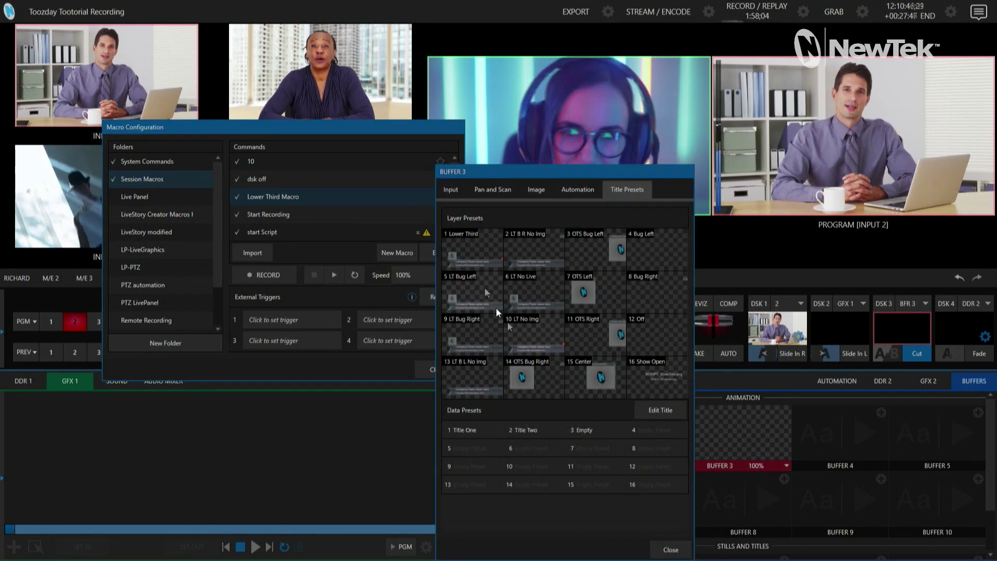
Load 2 LT B R No Img with Title One data into Buffer 3, and add macro 'Title One'.
{"action": "left_click", "coordinate": [533, 256]}
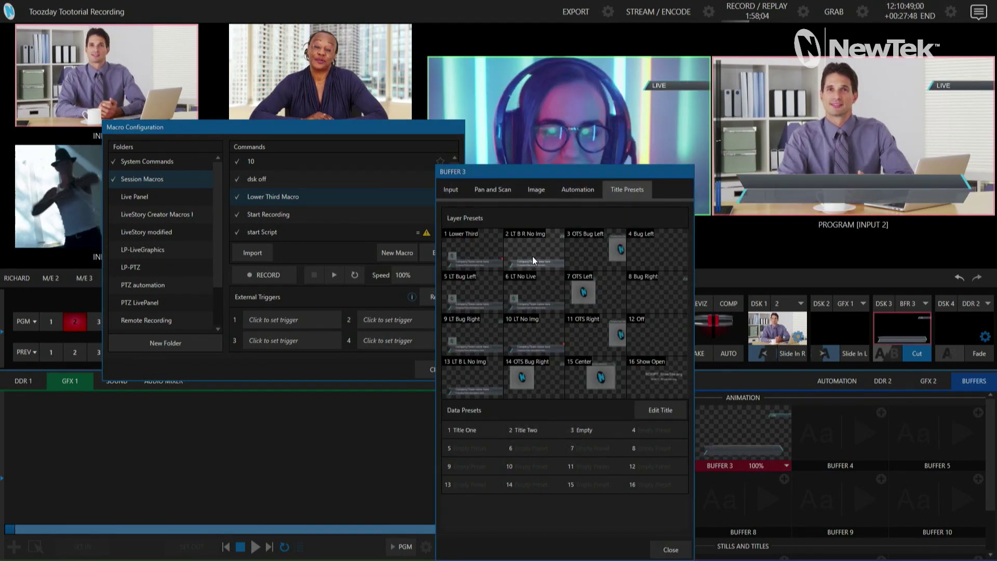
{"action": "left_click", "coordinate": [467, 431]}
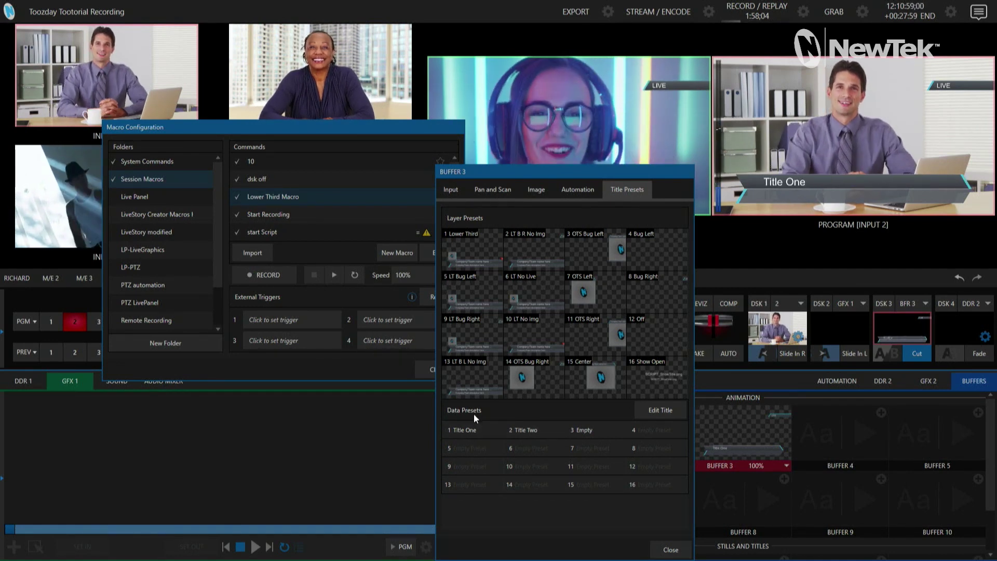
{"action": "left_click", "coordinate": [669, 551]}
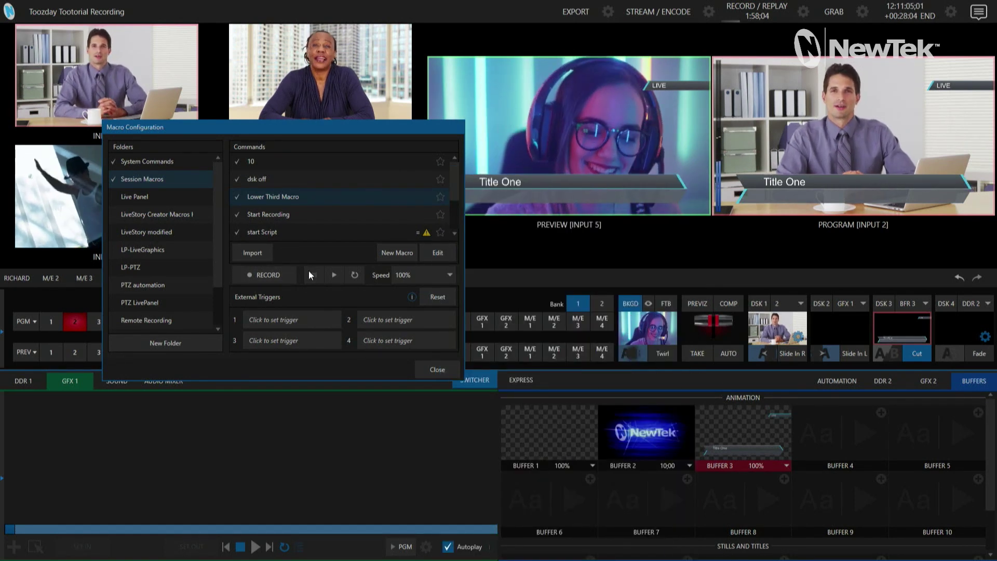
{"action": "left_click", "coordinate": [389, 250]}
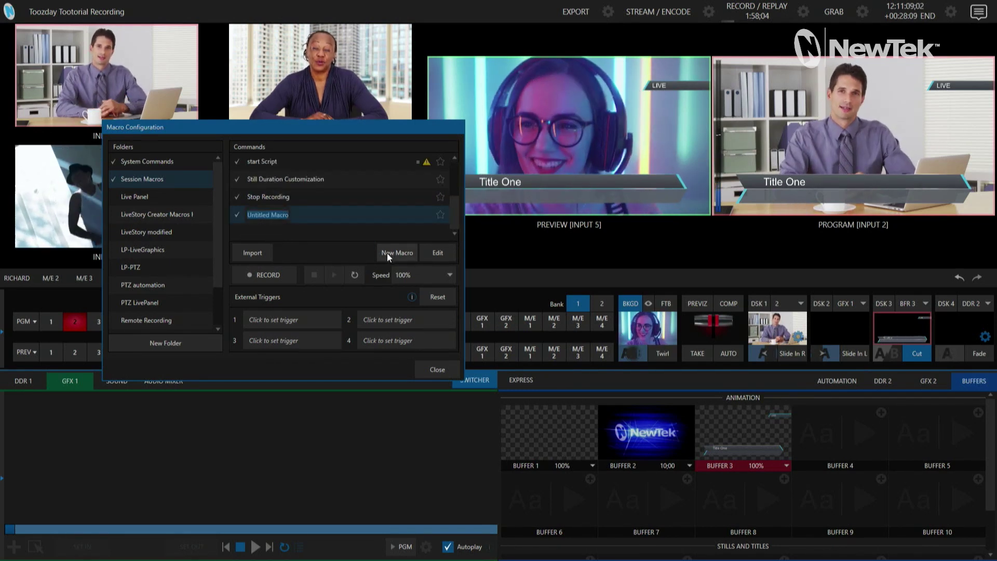
{"action": "type", "text": "Title "}
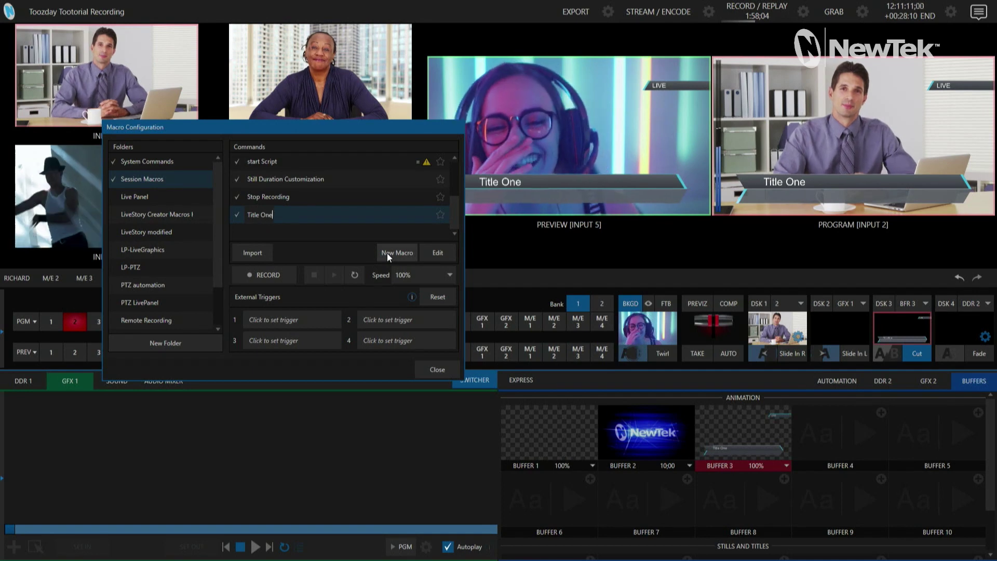
{"action": "type", "text": "One"}
{"action": "key", "text": "Return"}
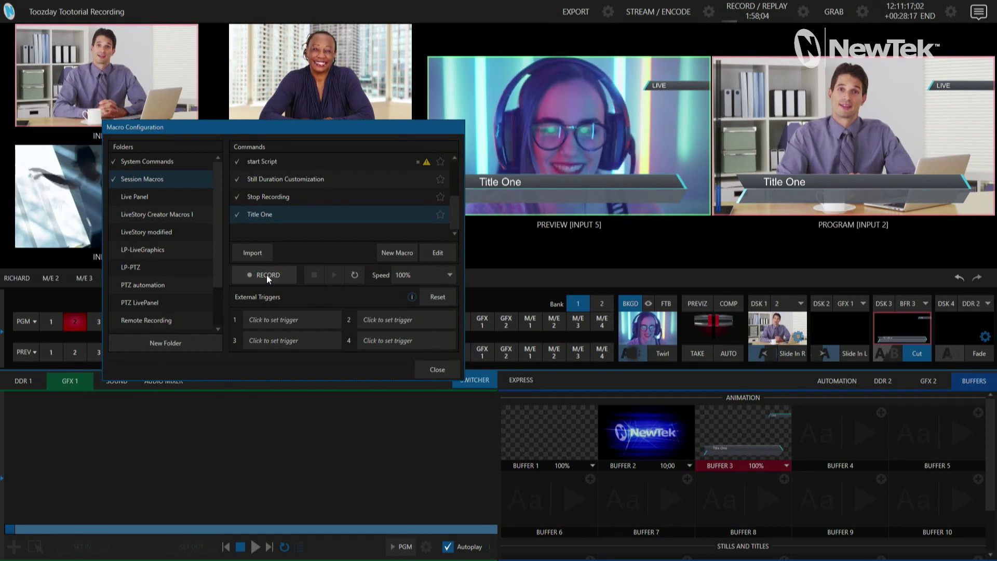
Record macro Title One choosing Buffer 3 data preset Title One, then open it in Macro Editor.
{"action": "left_click", "coordinate": [785, 453]}
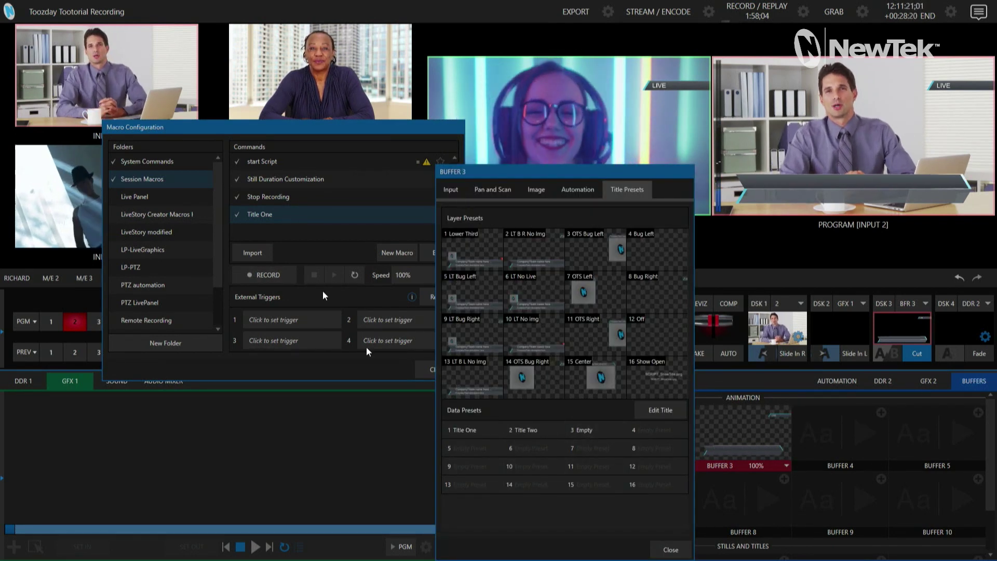
{"action": "left_click", "coordinate": [260, 275]}
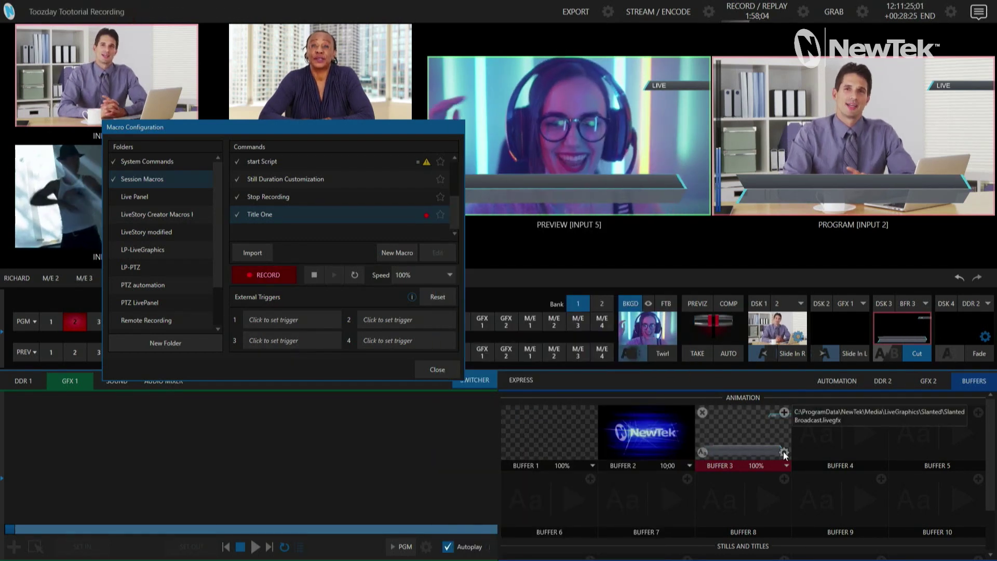
{"action": "left_click", "coordinate": [784, 452]}
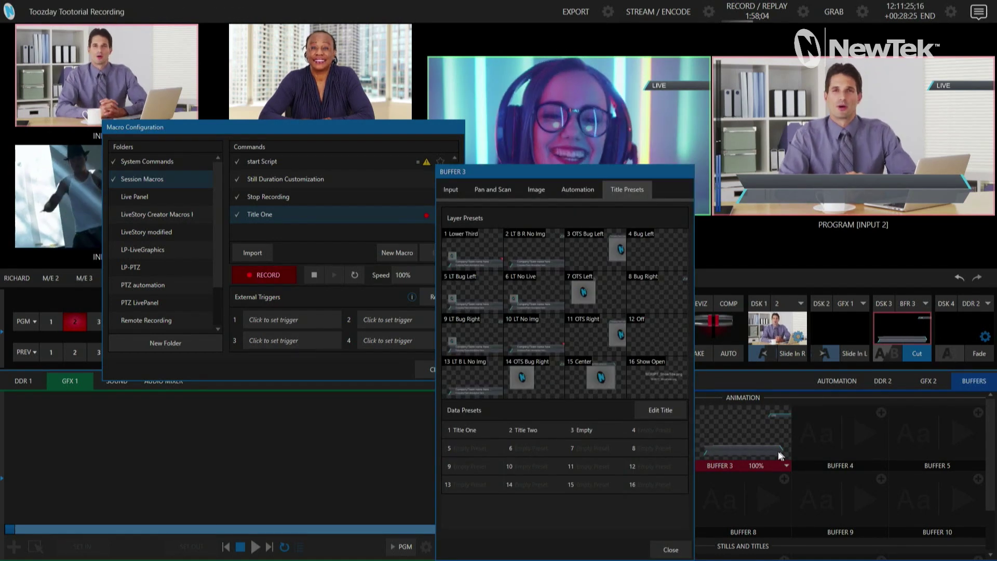
{"action": "left_click", "coordinate": [465, 431]}
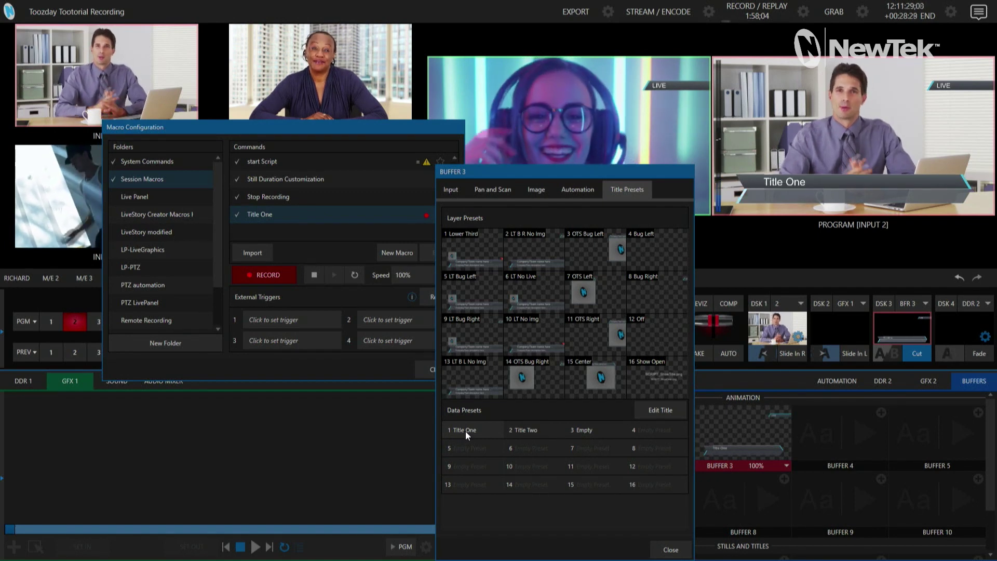
{"action": "left_click", "coordinate": [671, 550]}
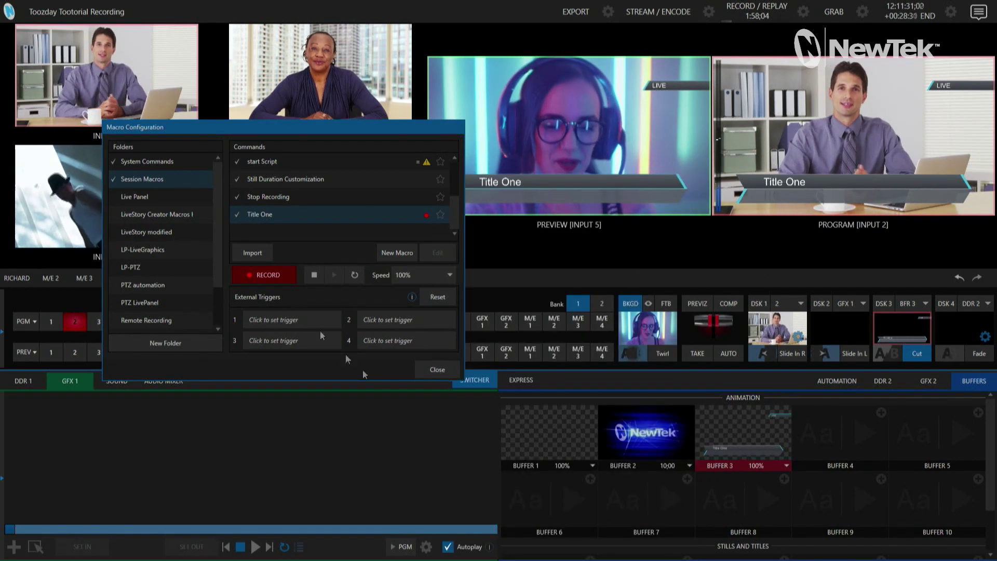
{"action": "left_click", "coordinate": [271, 274]}
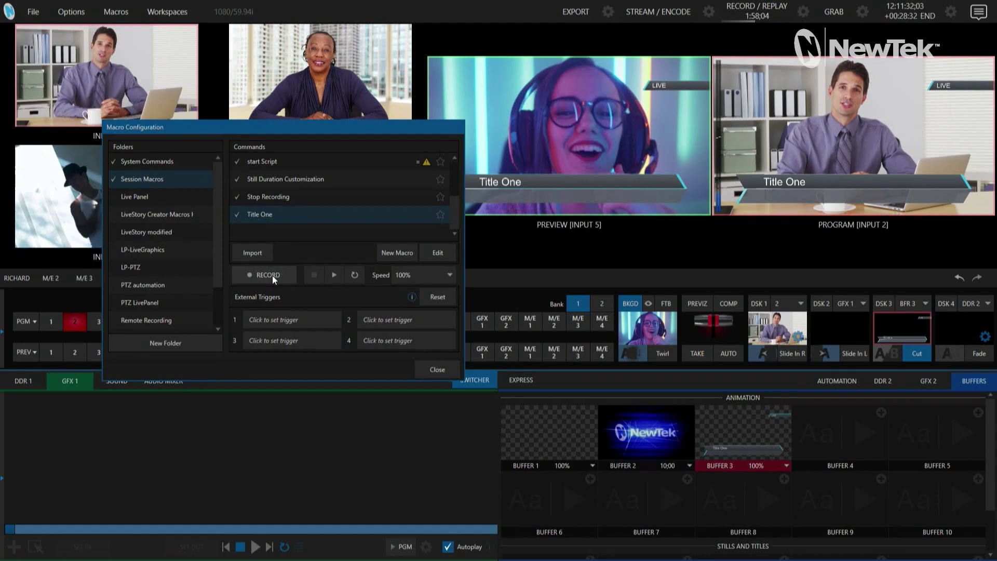
{"action": "left_click", "coordinate": [438, 253]}
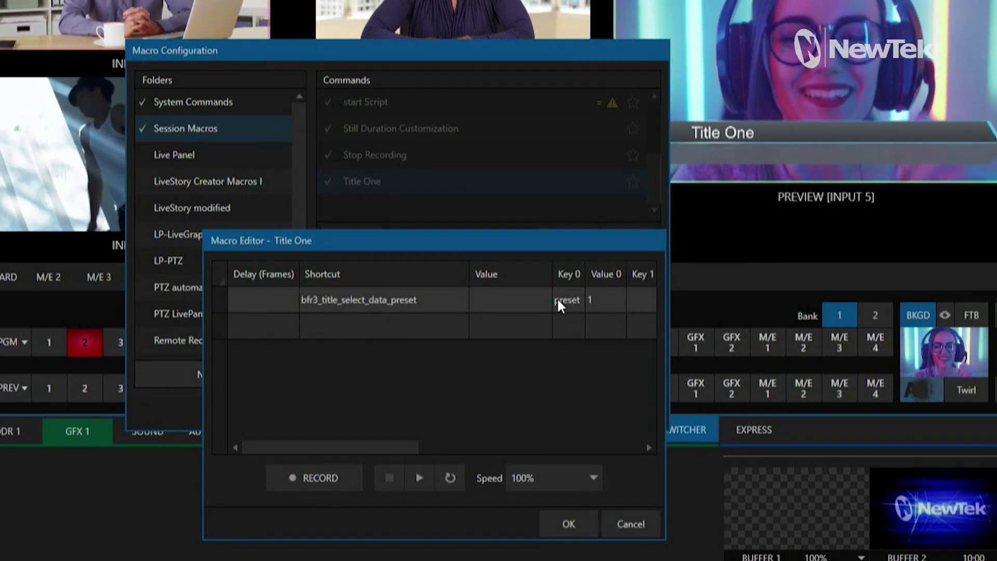
Accept Title One's single preset-1 data step and bring up the Title One macro's shortcut menu.
{"action": "left_click", "coordinate": [599, 299]}
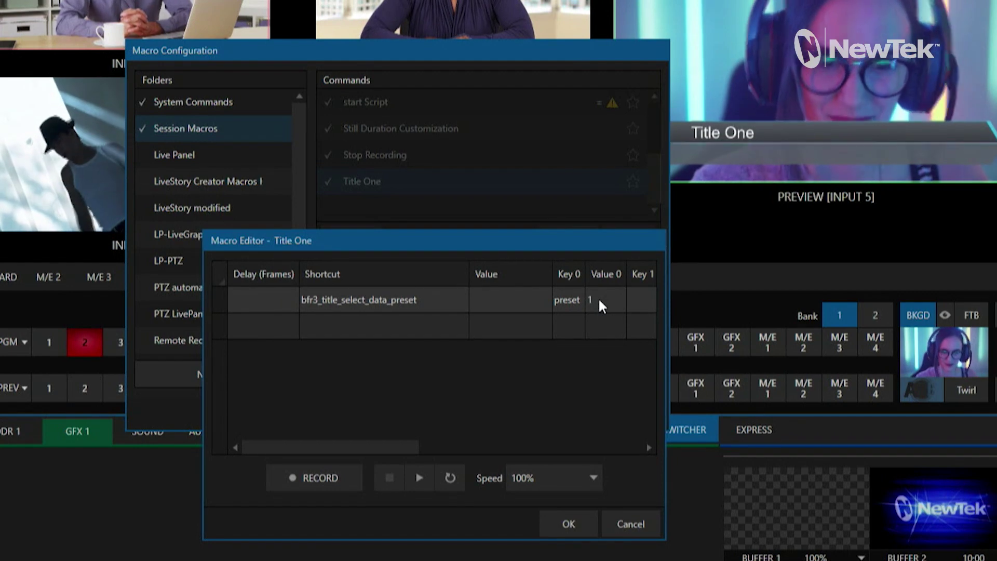
{"action": "left_click", "coordinate": [568, 524]}
{"action": "left_click", "coordinate": [394, 179]}
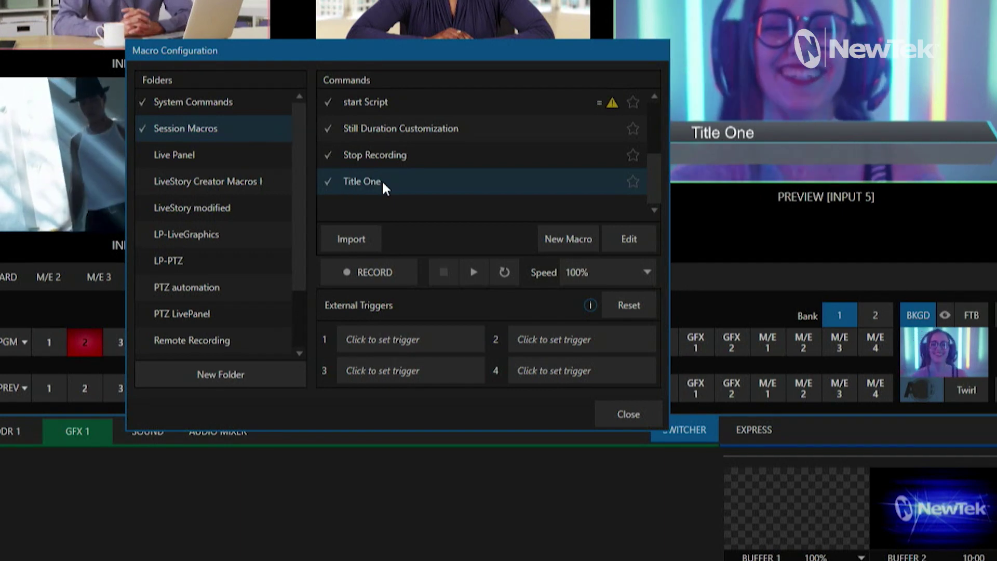
{"action": "right_click", "coordinate": [381, 180]}
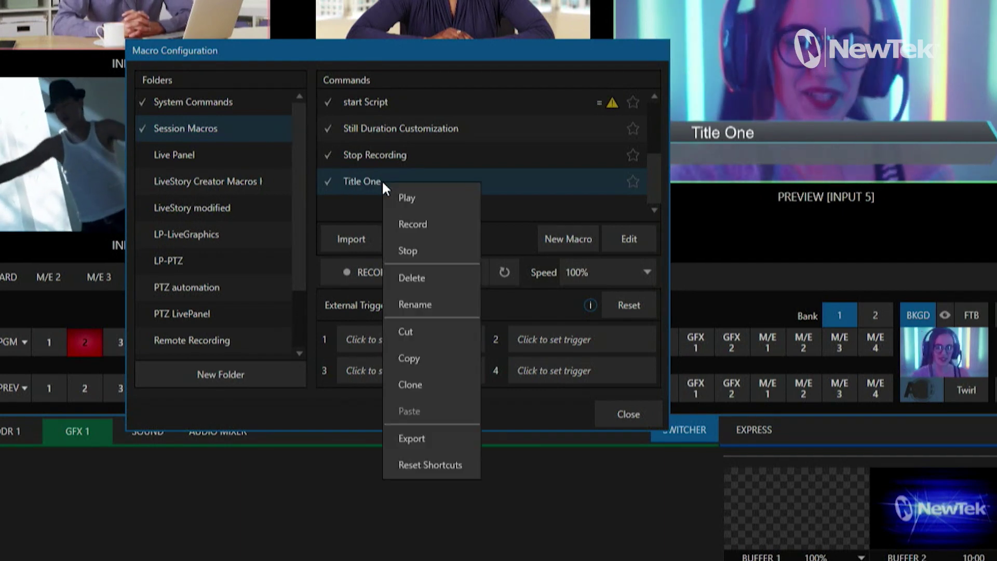
Duplicate the Title One macro and rename the copy 'Title Two'.
{"action": "left_click", "coordinate": [404, 378]}
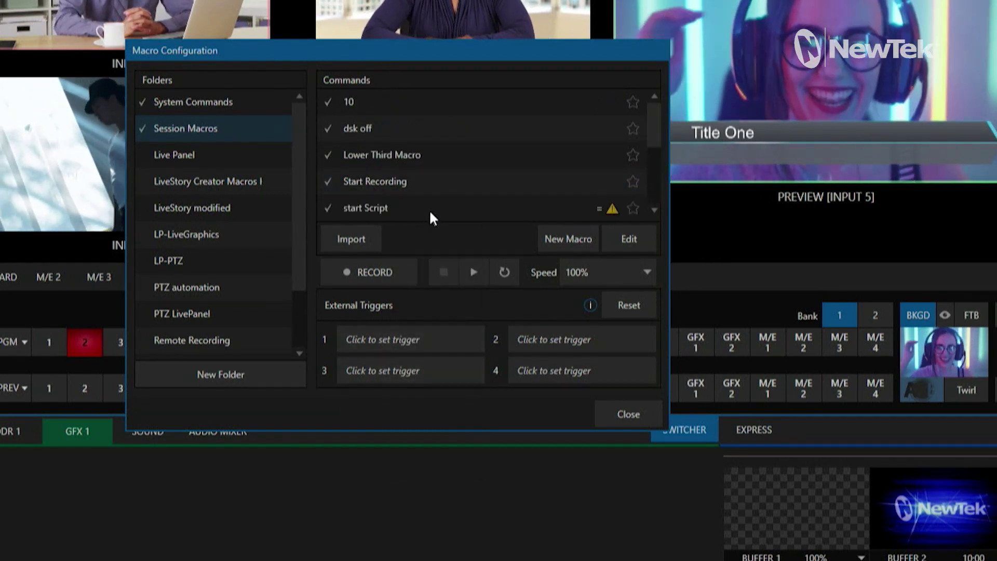
{"action": "scroll", "coordinate": [428, 216], "scroll_direction": "down", "scroll_amount": 3}
{"action": "right_click", "coordinate": [369, 180]}
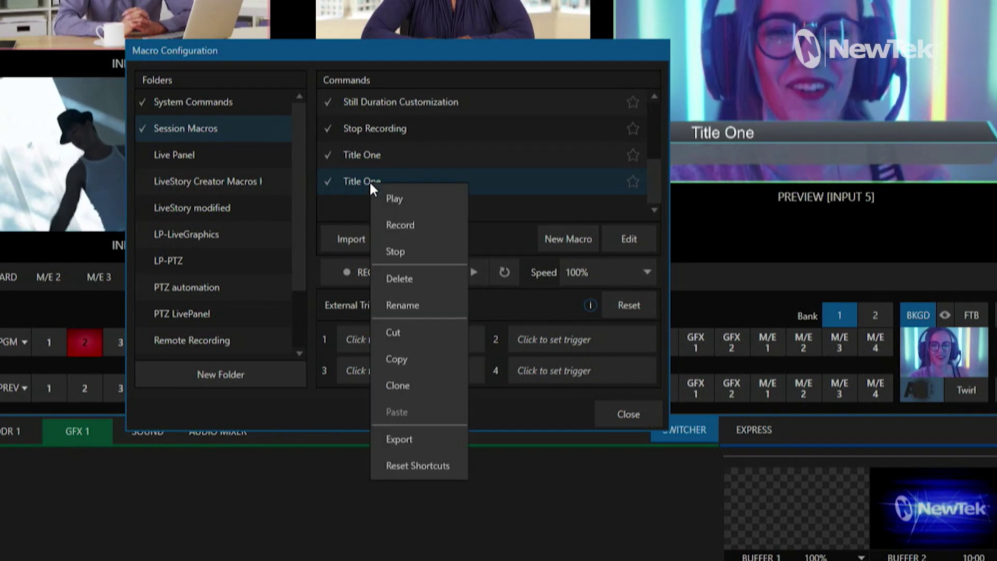
{"action": "left_click", "coordinate": [410, 302]}
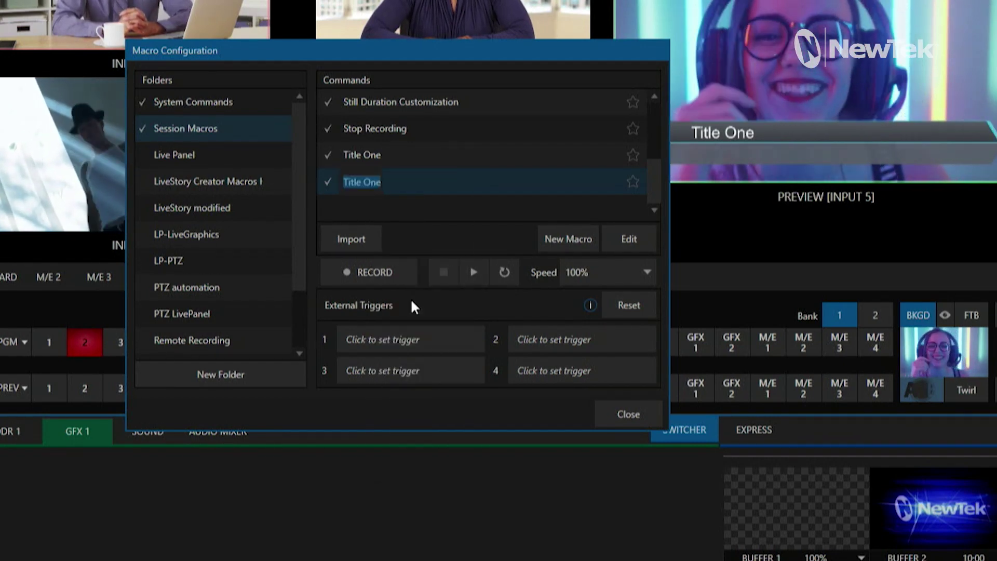
{"action": "key", "text": "BackSpace"}
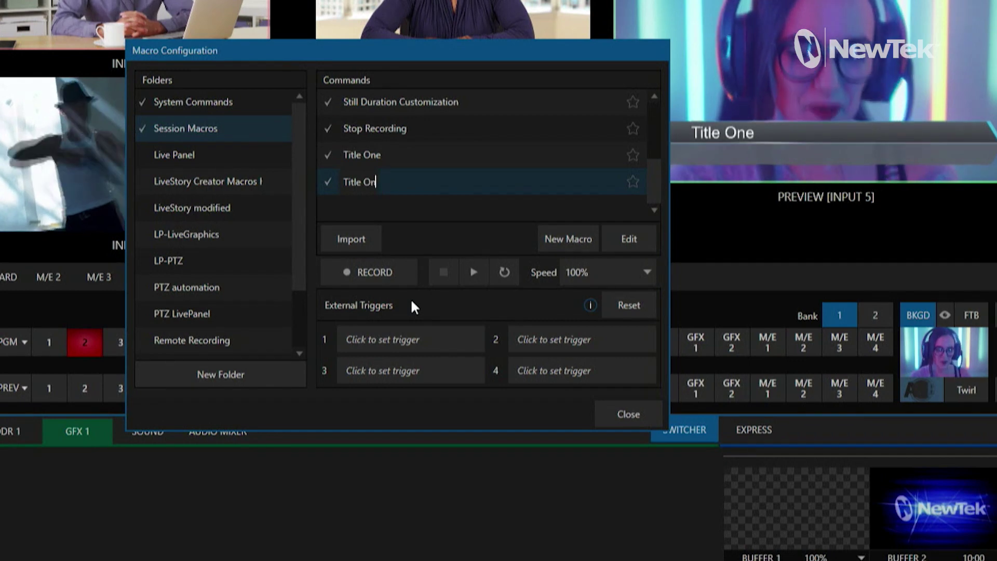
{"action": "key", "text": "BackSpace"}
{"action": "key", "text": "BackSpace"}
{"action": "type", "text": "Tw"}
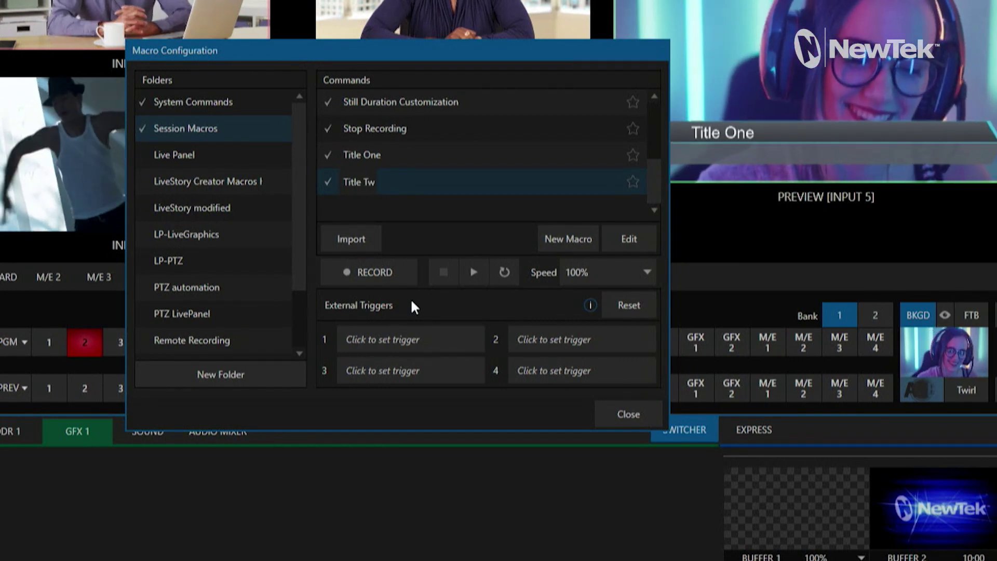
{"action": "type", "text": "o"}
{"action": "key", "text": "Return"}
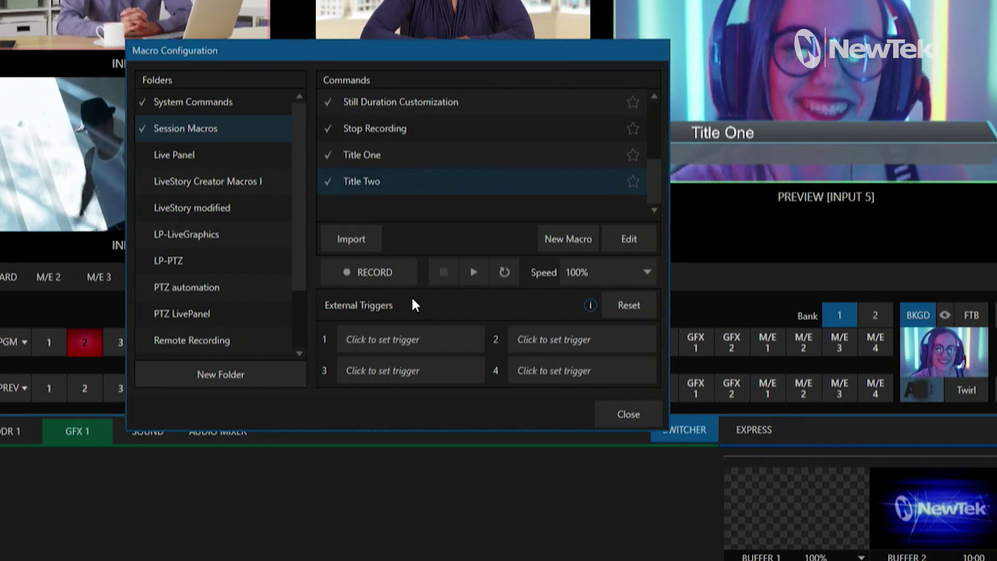
Set Title Two's first step to data preset 2, save it, and run the macro.
{"action": "left_click", "coordinate": [625, 233]}
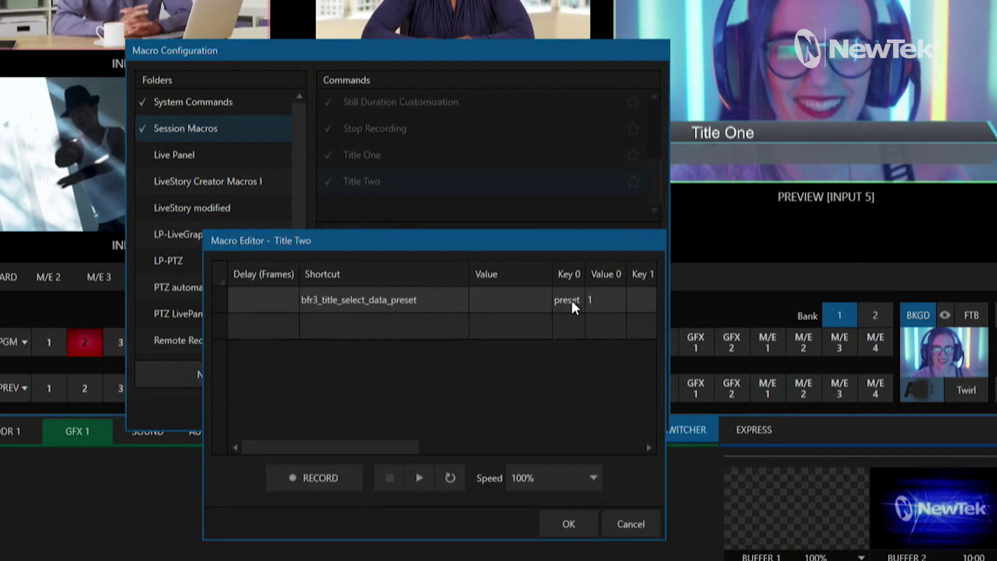
{"action": "left_click", "coordinate": [597, 305]}
{"action": "left_click", "coordinate": [595, 299]}
{"action": "type", "text": "2"}
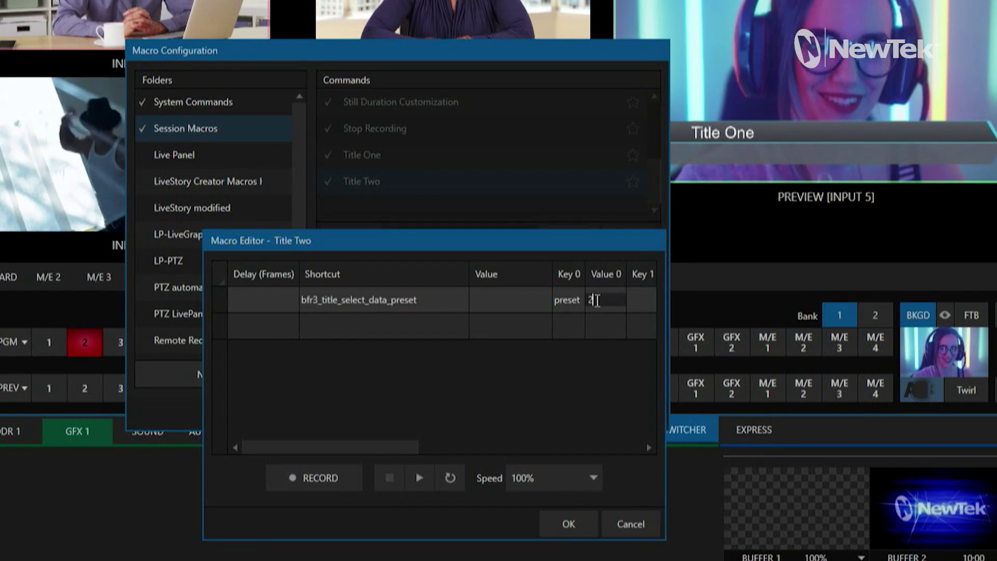
{"action": "key", "text": "Return"}
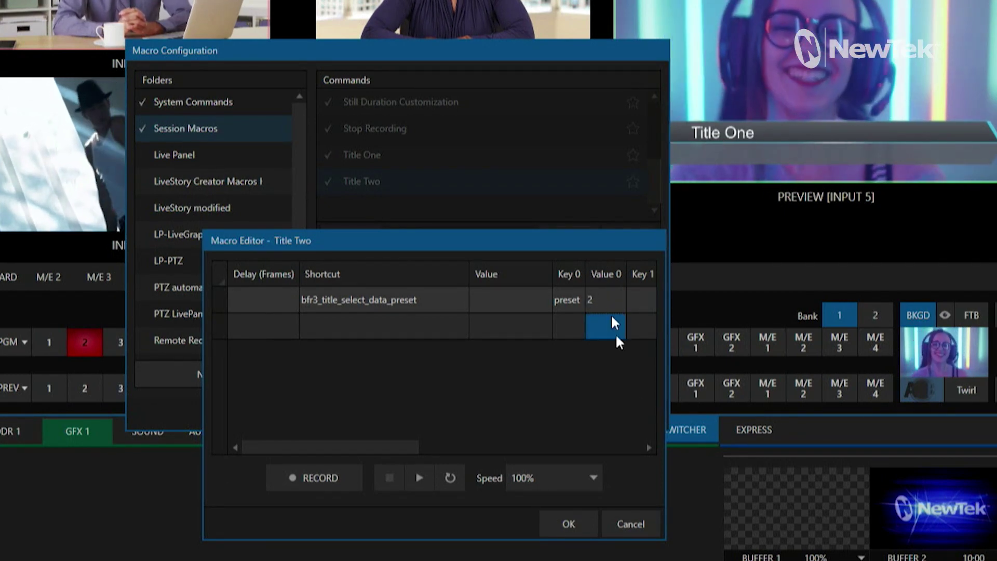
{"action": "left_click", "coordinate": [574, 524]}
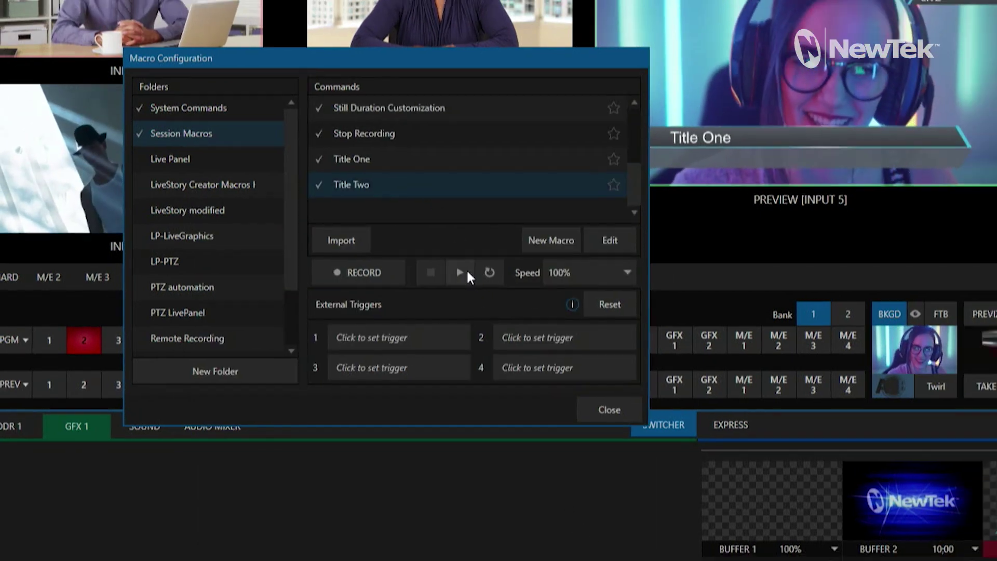
{"action": "left_click", "coordinate": [473, 272]}
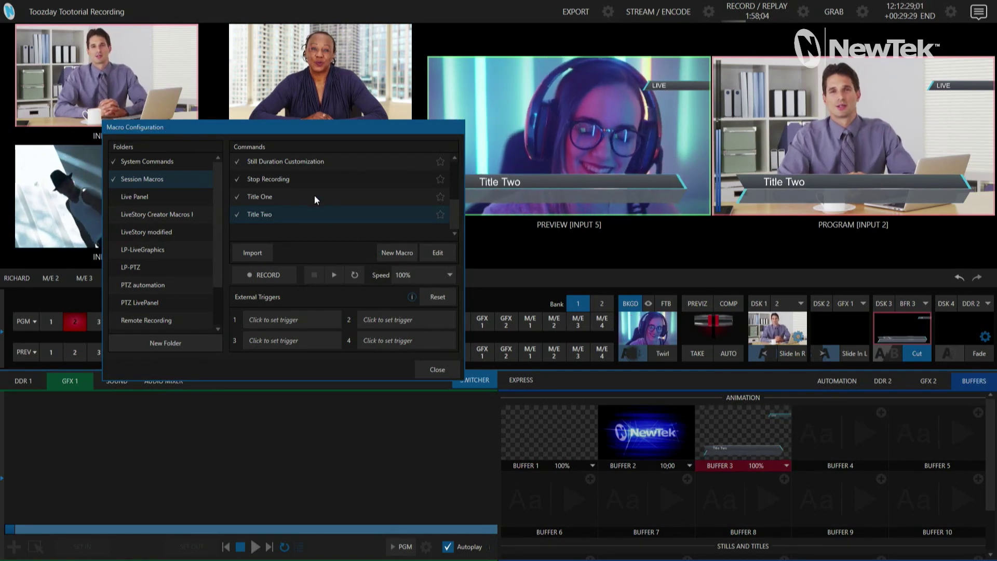
Add a play_macro_byname step with value 'Lower Third Macro' as Title One's second step.
{"action": "left_click", "coordinate": [293, 196]}
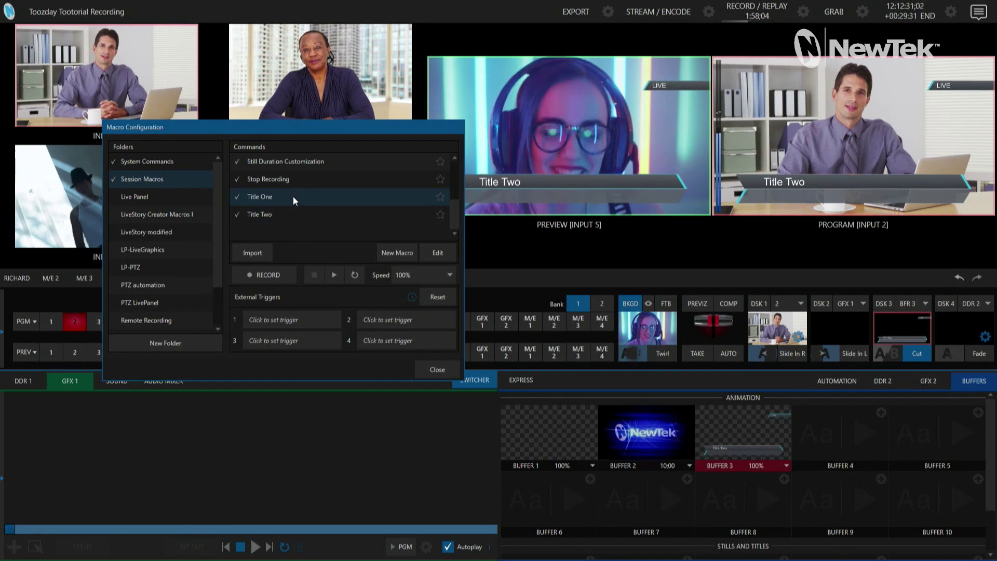
{"action": "left_click", "coordinate": [292, 213]}
{"action": "left_click", "coordinate": [292, 195]}
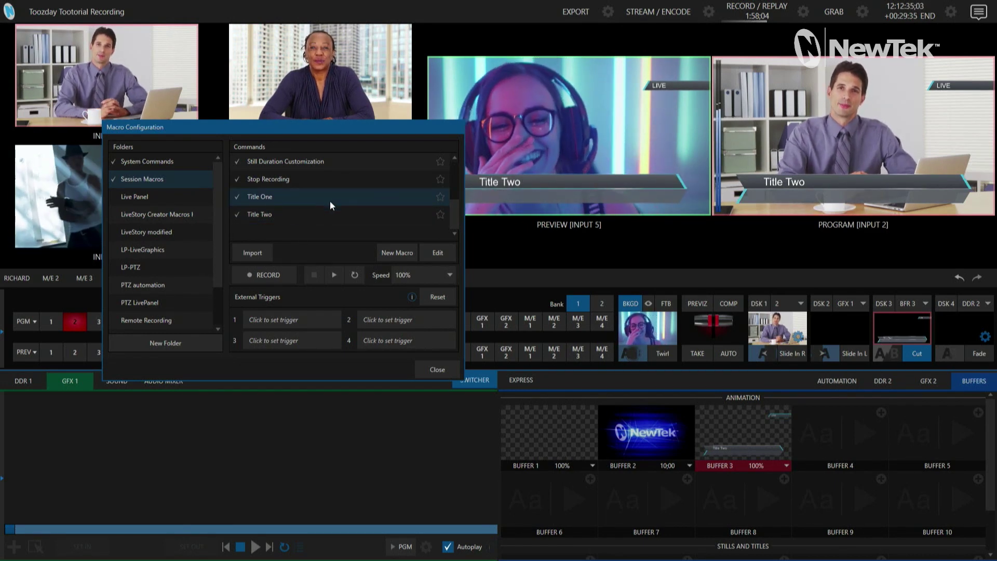
{"action": "scroll", "coordinate": [332, 201], "scroll_direction": "up", "scroll_amount": 3}
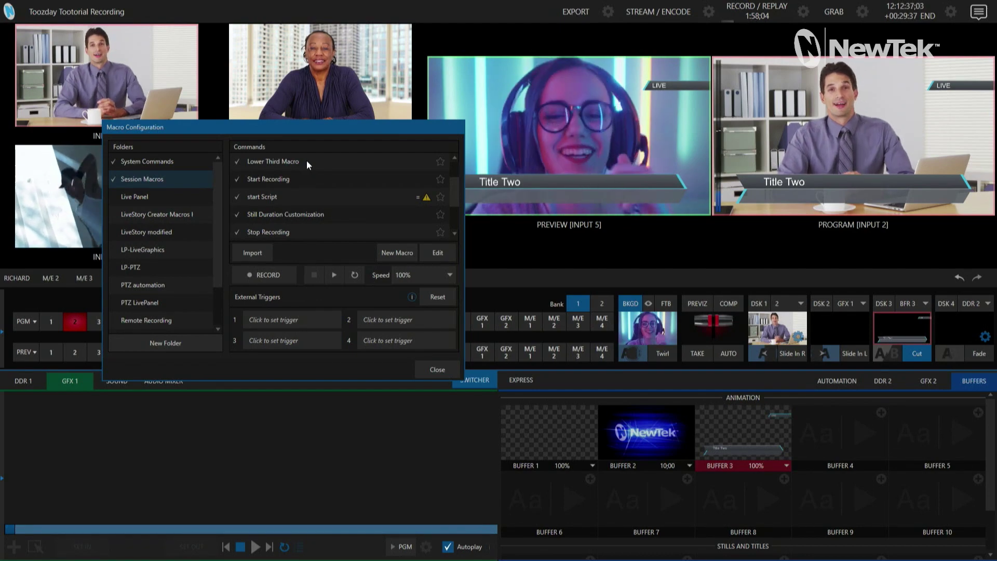
{"action": "scroll", "coordinate": [311, 173], "scroll_direction": "down", "scroll_amount": 3}
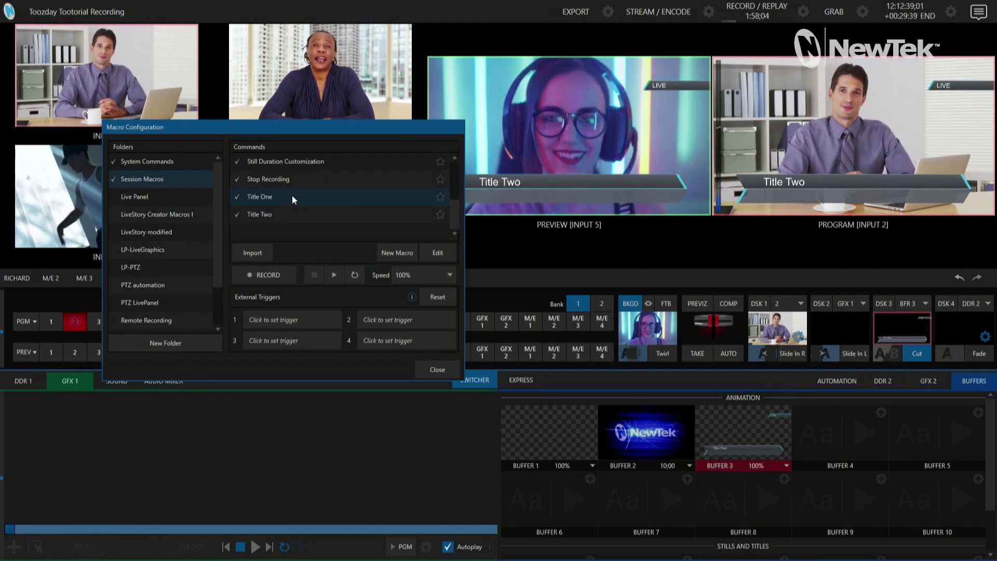
{"action": "left_click", "coordinate": [439, 252]}
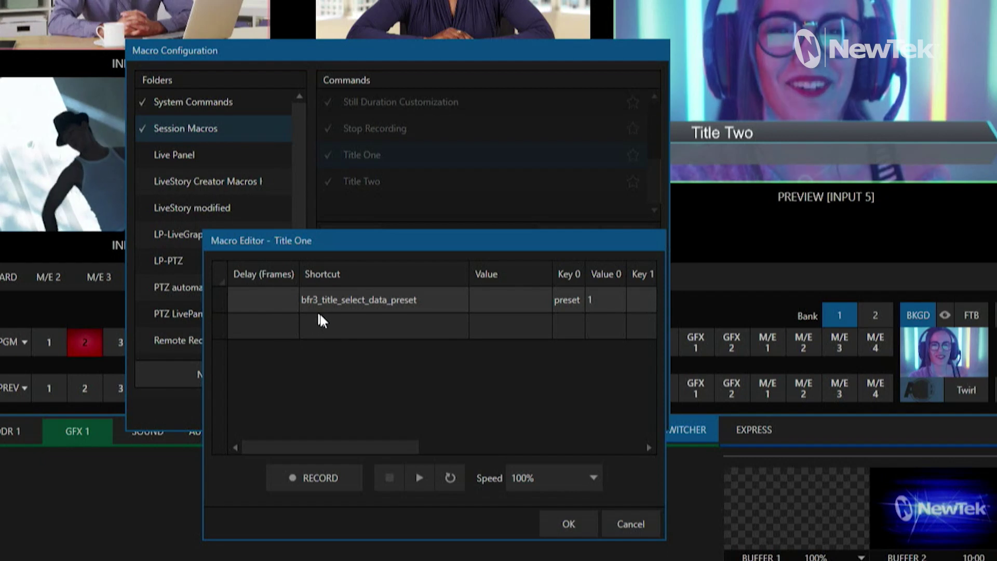
{"action": "left_click", "coordinate": [329, 326]}
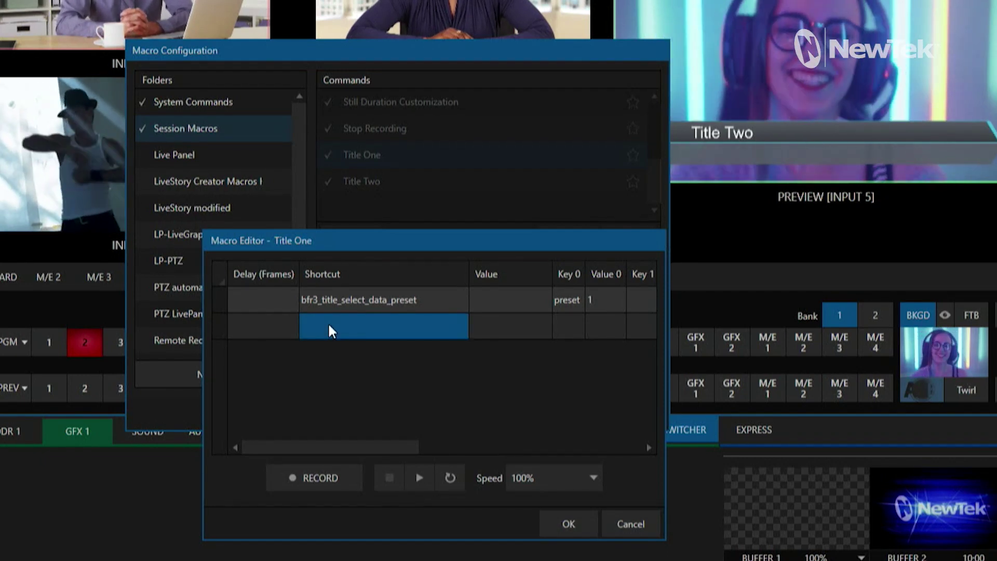
{"action": "type", "text": "macro"}
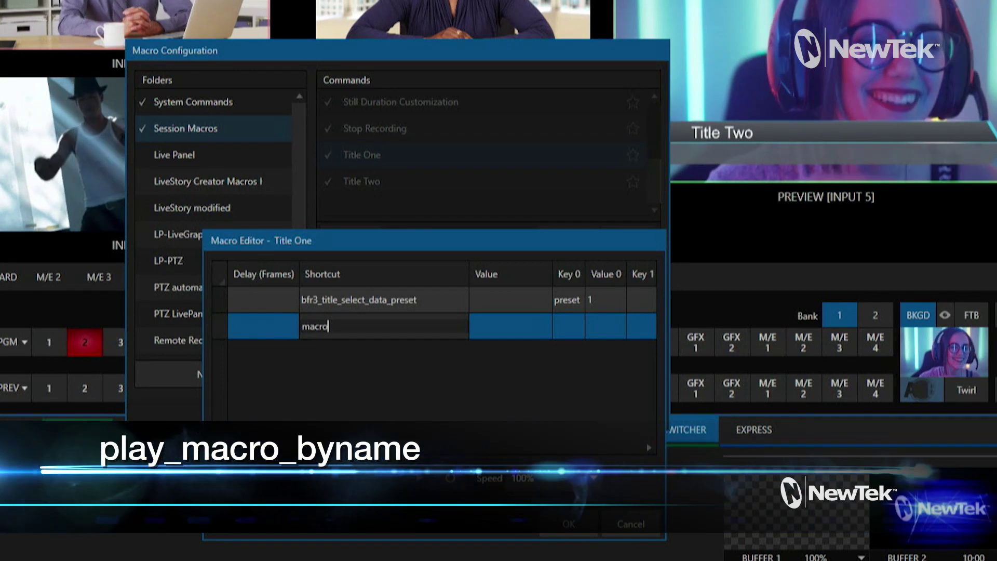
{"action": "key", "text": "BackSpace"}
{"action": "key", "text": "BackSpace"}
{"action": "key", "text": "BackSpace"}
{"action": "key", "text": "BackSpace"}
{"action": "key", "text": "BackSpace"}
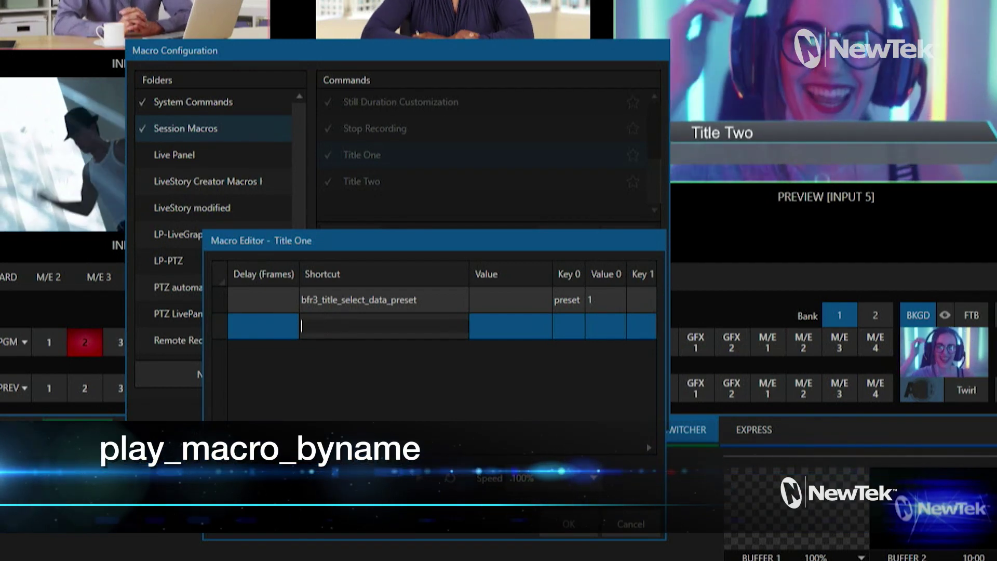
{"action": "type", "text": "play_macro"}
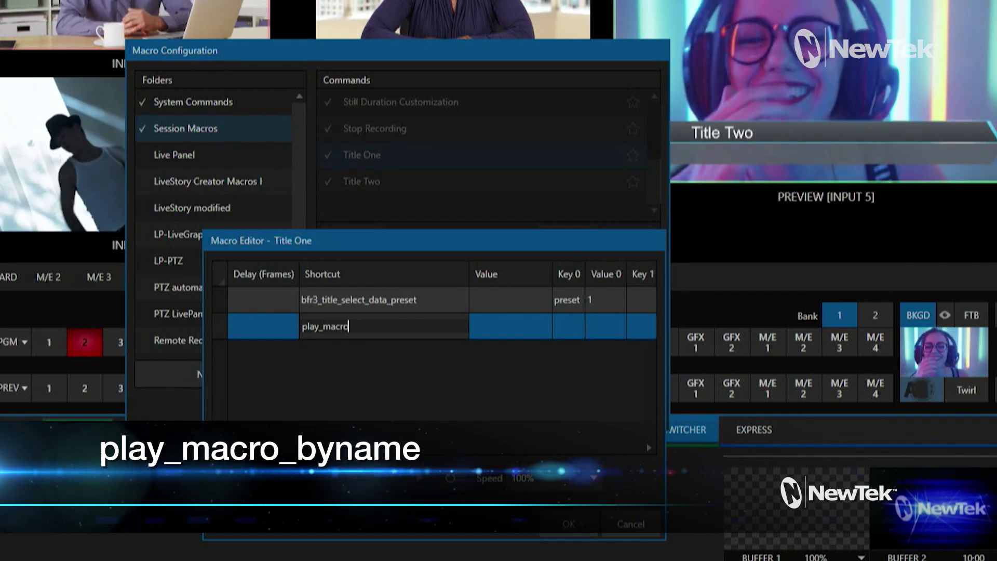
{"action": "type", "text": "_byname"}
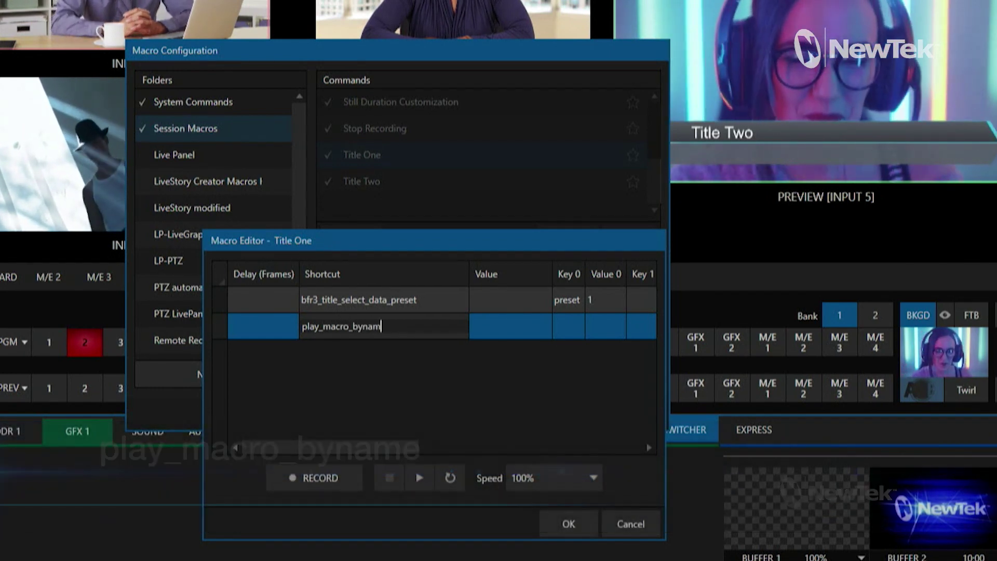
{"action": "key", "text": "Return"}
{"action": "left_click", "coordinate": [329, 325]}
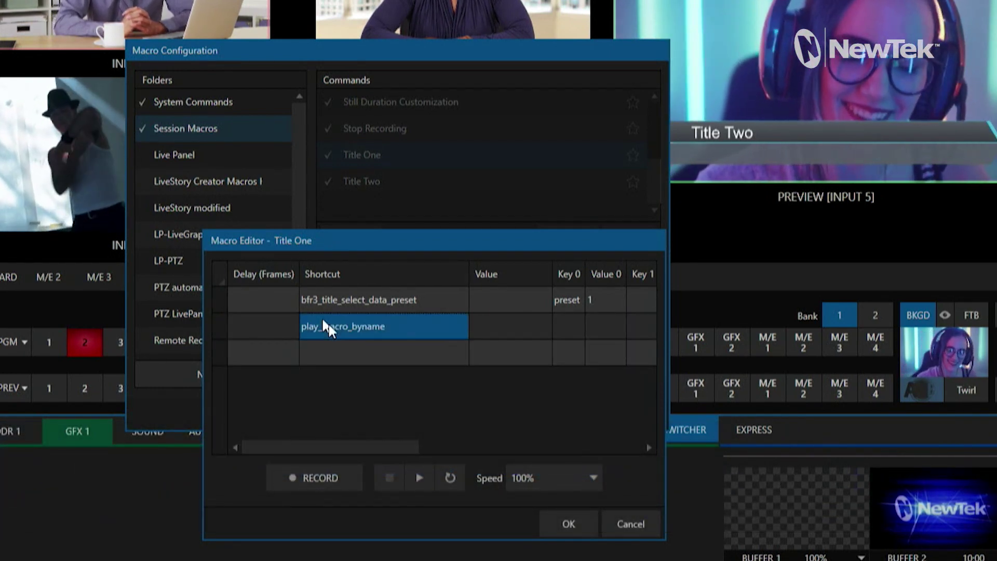
{"action": "key", "text": "Tab"}
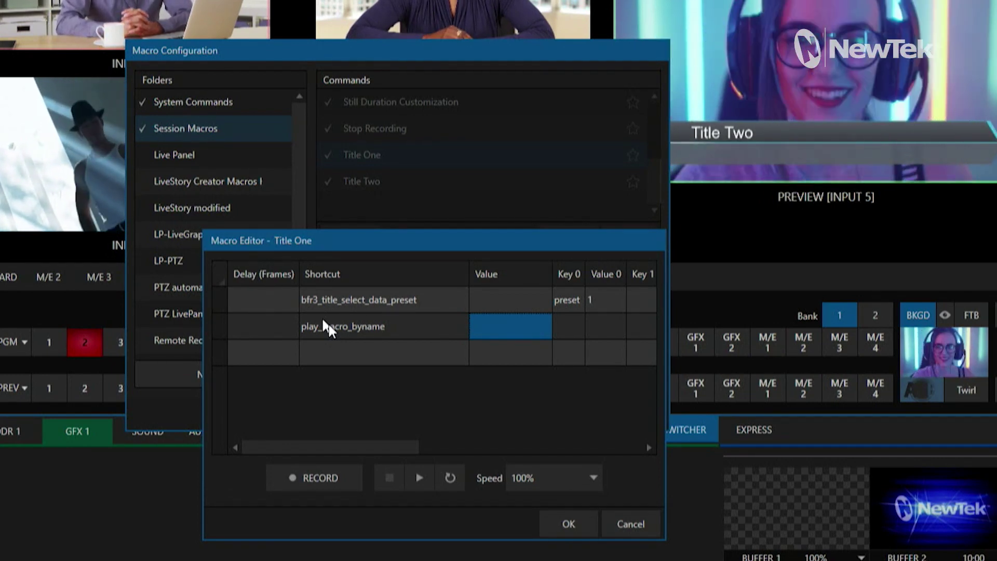
{"action": "type", "text": "Lower Third Macro"}
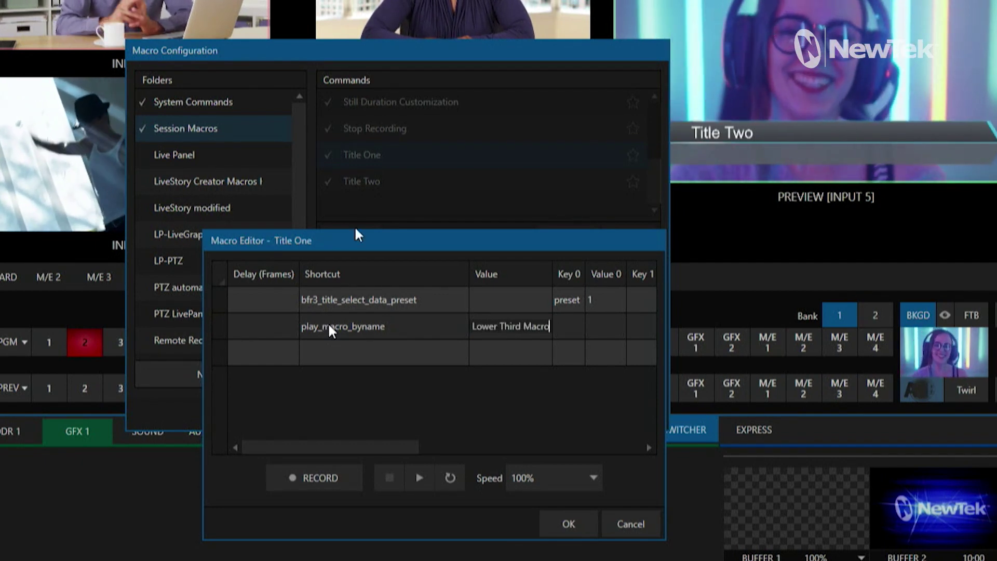
{"action": "left_click", "coordinate": [569, 524]}
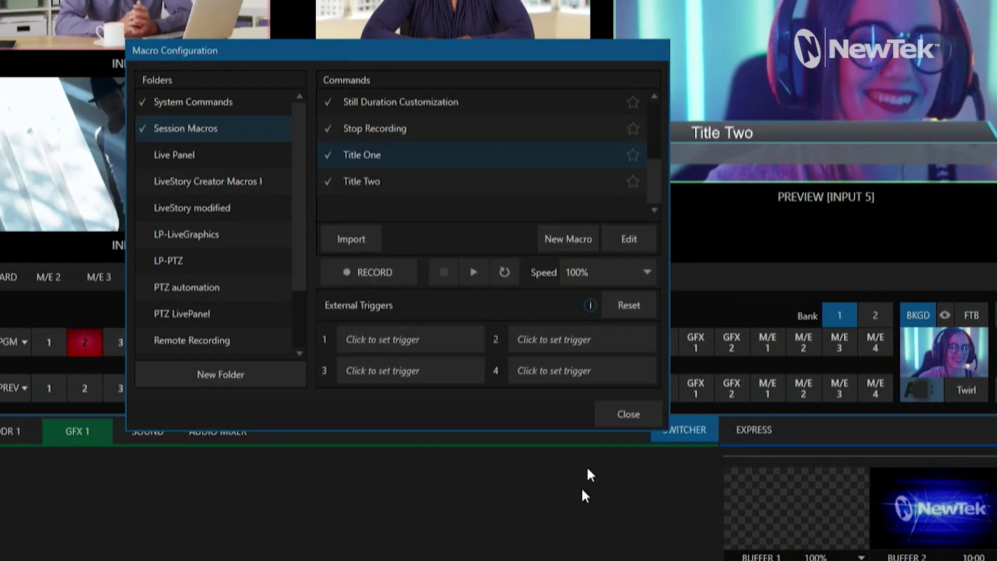
{"action": "left_click", "coordinate": [629, 238]}
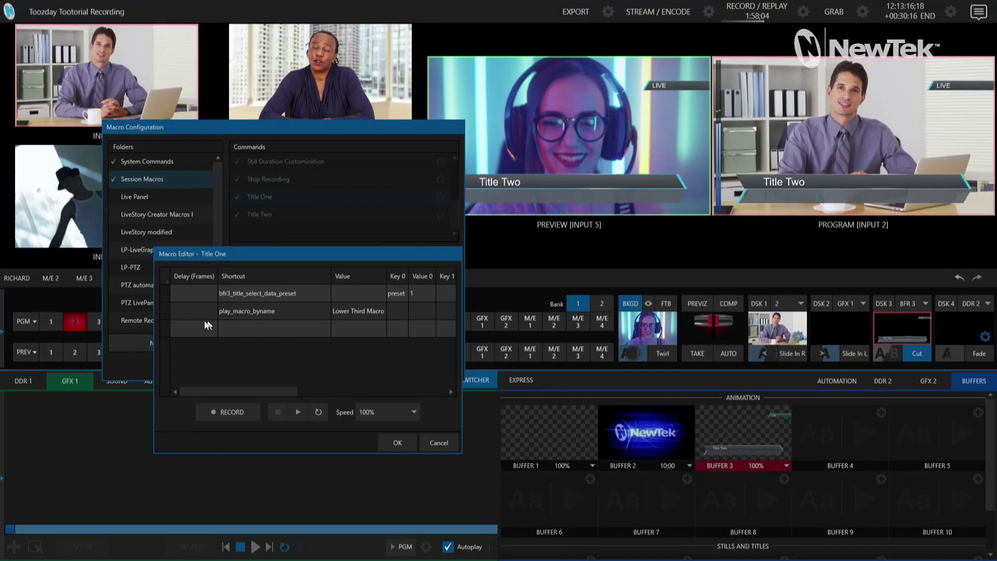
Review Title One's preset and Lower Third Macro steps, then view Buffer 3's title presets.
{"action": "left_click", "coordinate": [253, 295]}
{"action": "left_click", "coordinate": [249, 313]}
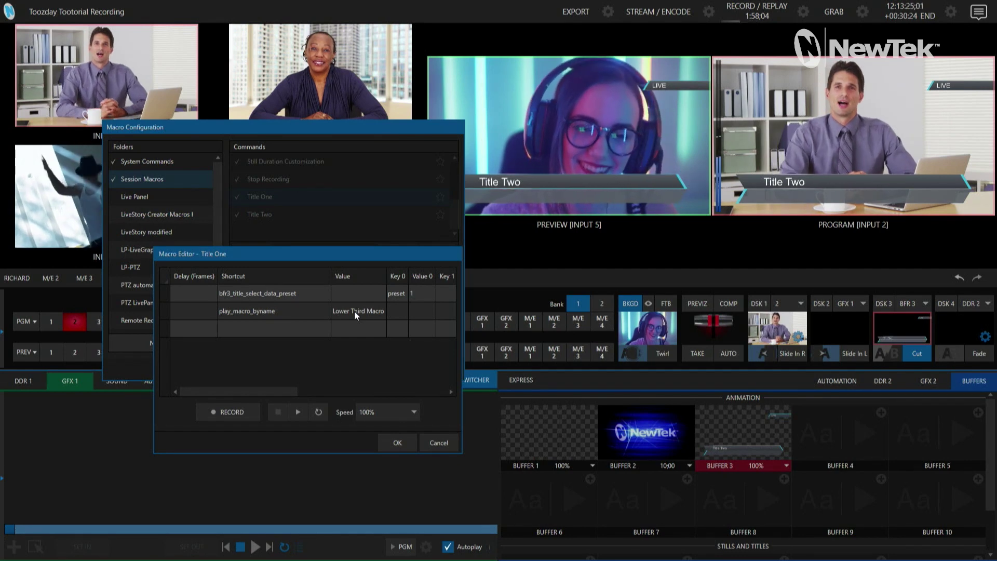
{"action": "left_click", "coordinate": [398, 442]}
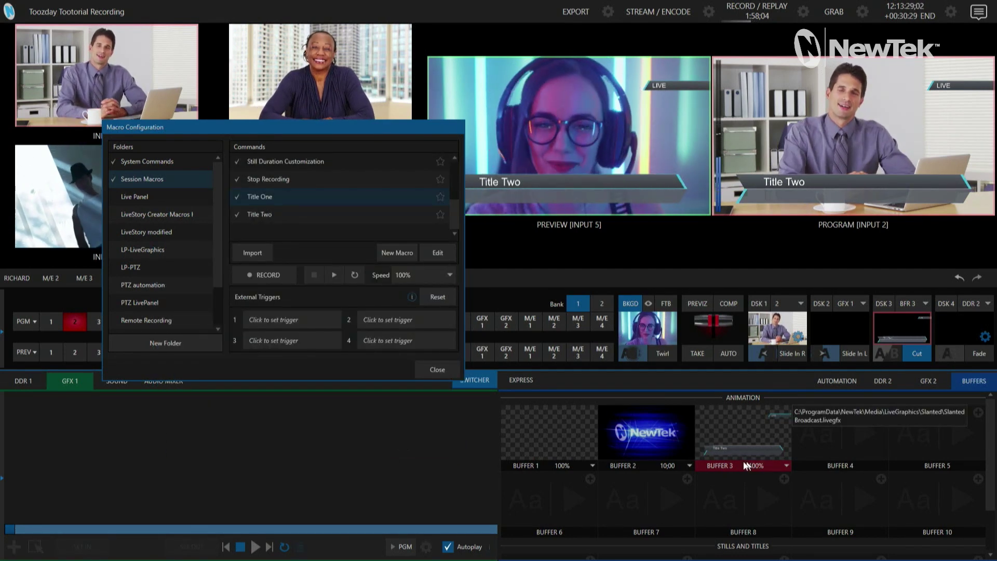
{"action": "left_click", "coordinate": [784, 452]}
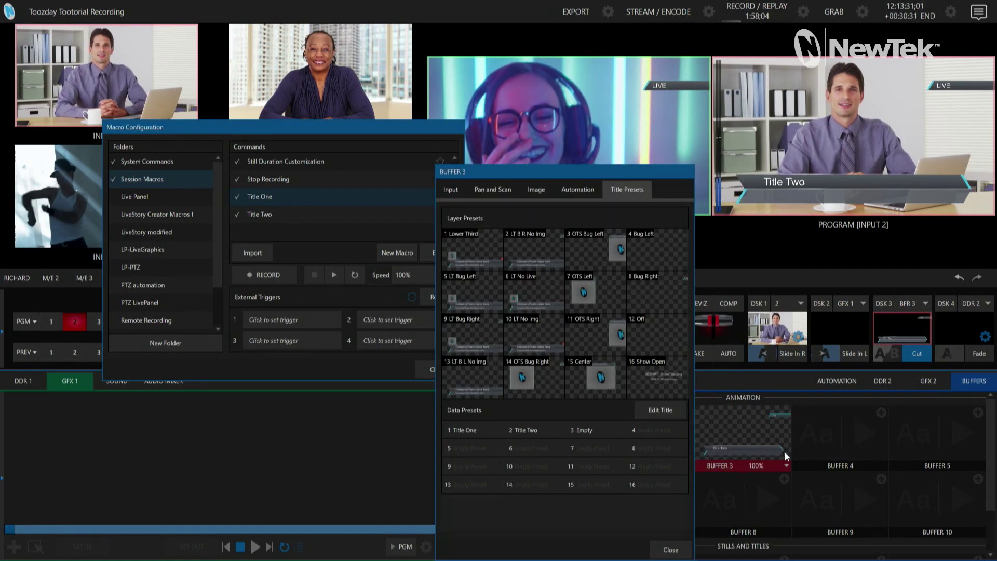
{"action": "left_click", "coordinate": [670, 551]}
{"action": "scroll", "coordinate": [319, 193], "scroll_direction": "up", "scroll_amount": 3}
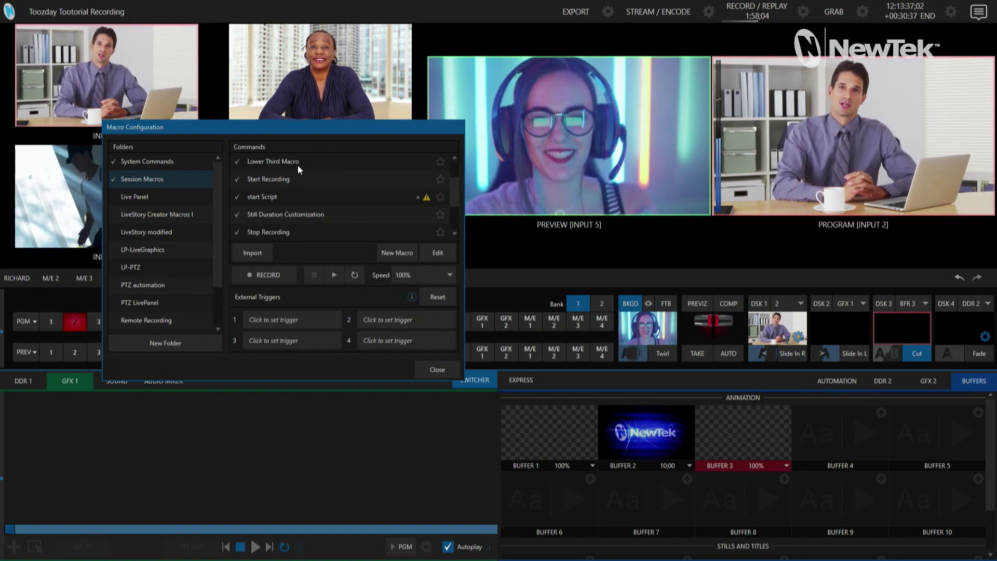
{"action": "scroll", "coordinate": [309, 175], "scroll_direction": "down", "scroll_amount": 3}
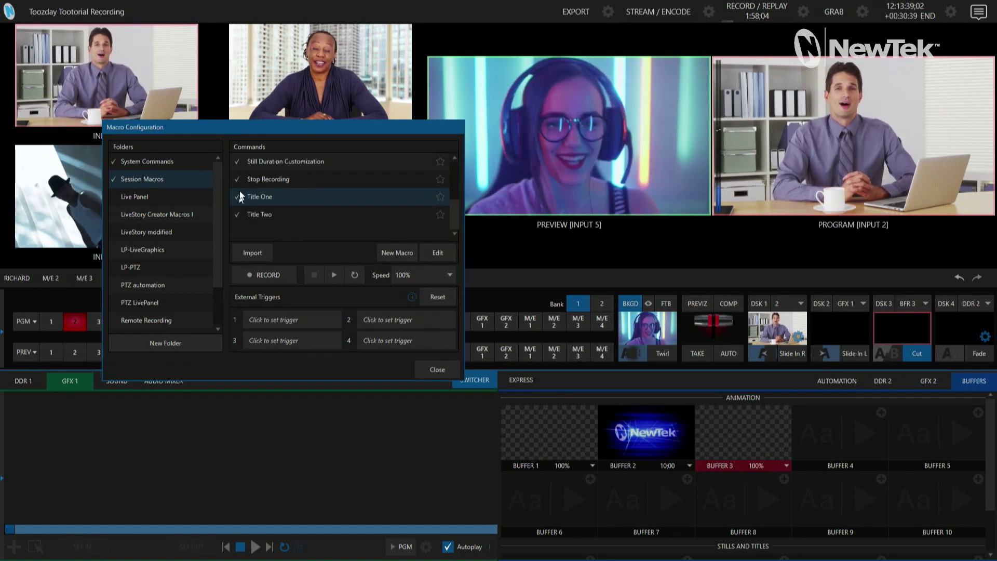
Select the Title One macro and run it.
{"action": "left_click", "coordinate": [274, 196]}
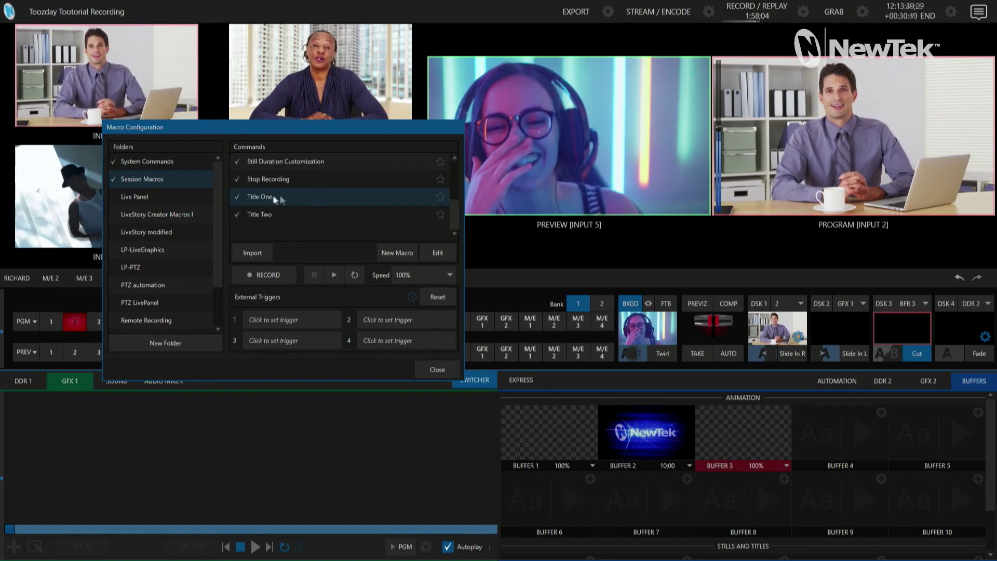
{"action": "left_click", "coordinate": [335, 275]}
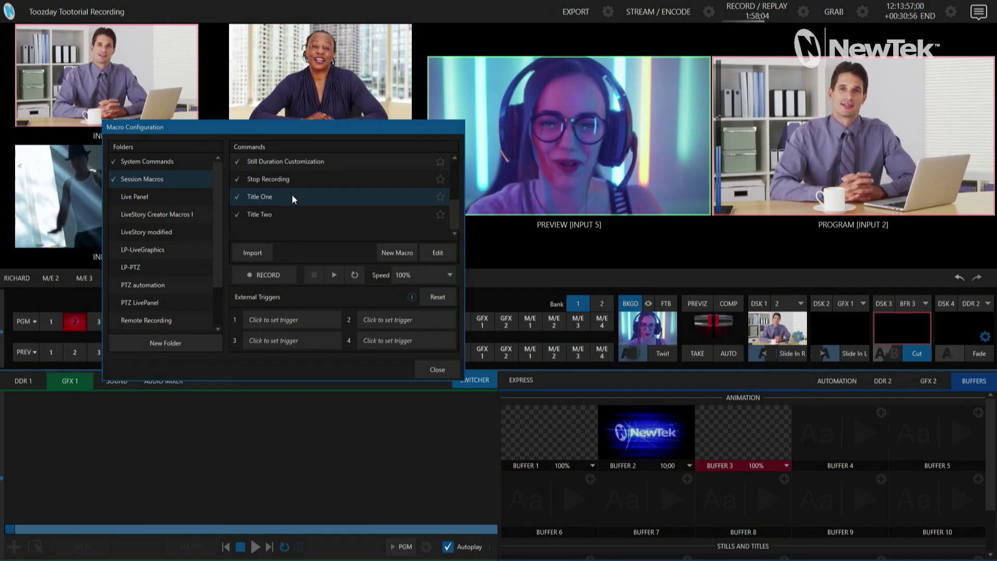
Copy the Lower Third Macro call step from the Title One macro.
{"action": "left_click", "coordinate": [436, 251]}
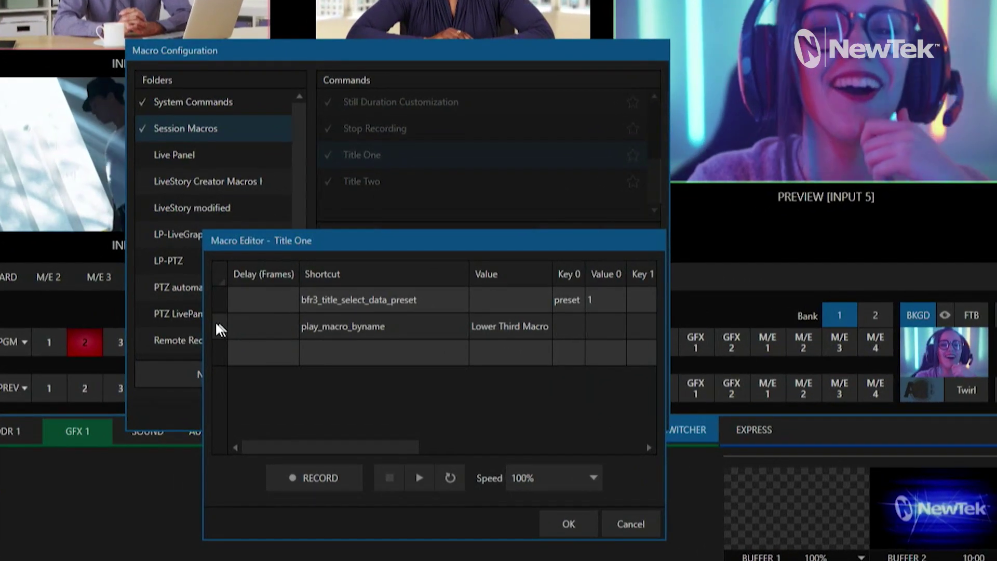
{"action": "left_click", "coordinate": [175, 317]}
{"action": "right_click", "coordinate": [217, 324]}
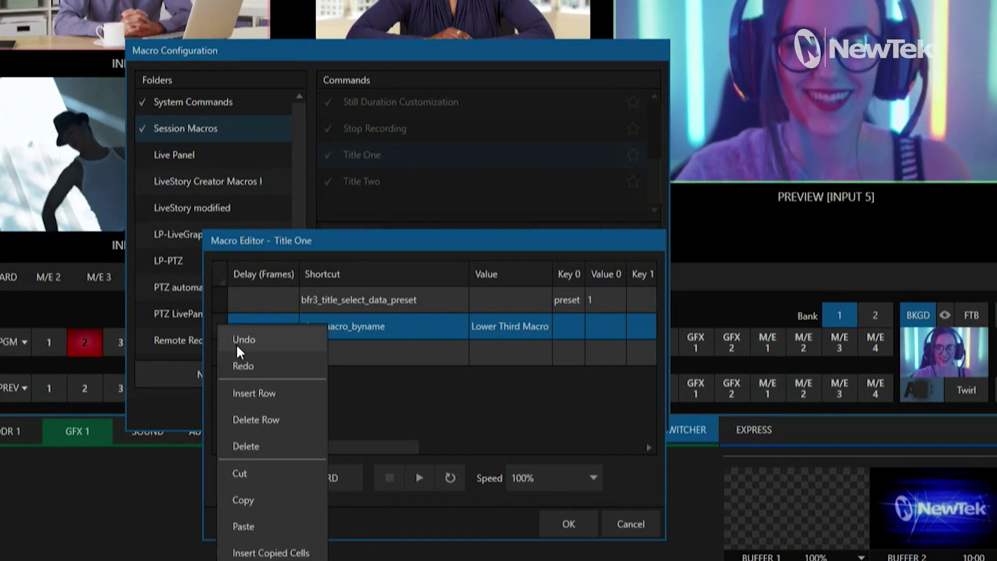
{"action": "left_click", "coordinate": [272, 500]}
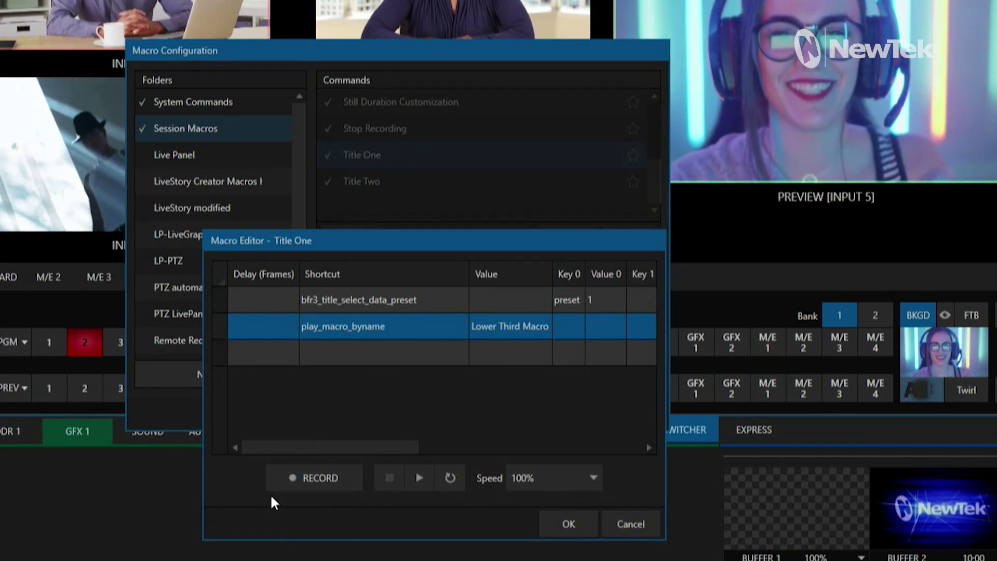
{"action": "left_click", "coordinate": [579, 531]}
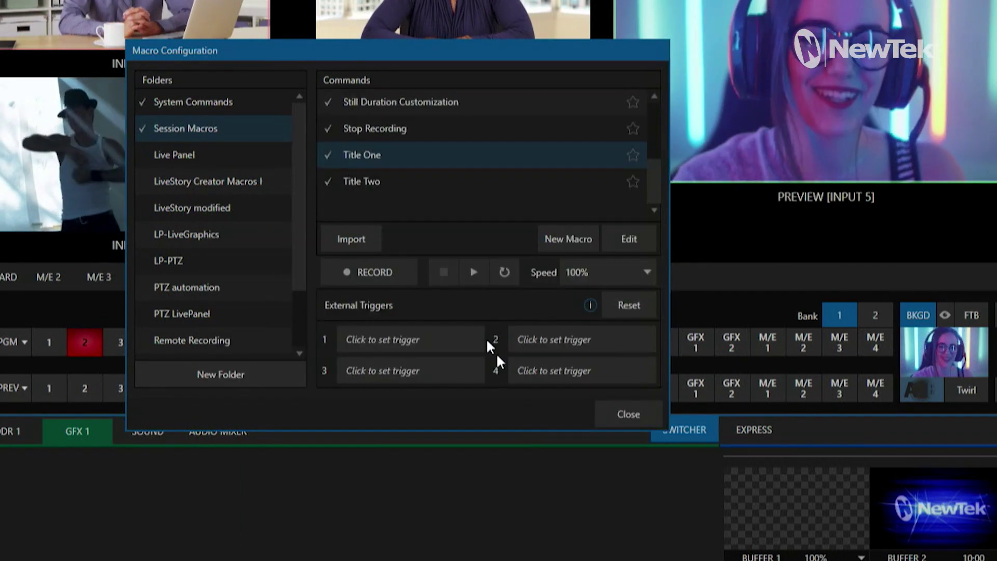
Place the copied Lower Third Macro call in Title Two's second step row and save.
{"action": "left_click", "coordinate": [391, 181]}
{"action": "left_click", "coordinate": [628, 242]}
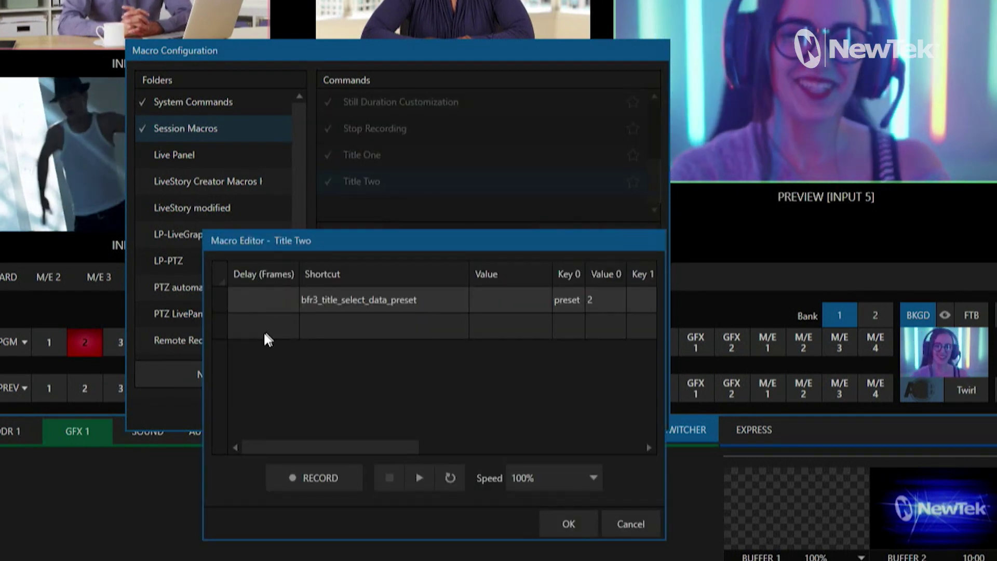
{"action": "left_click", "coordinate": [224, 333]}
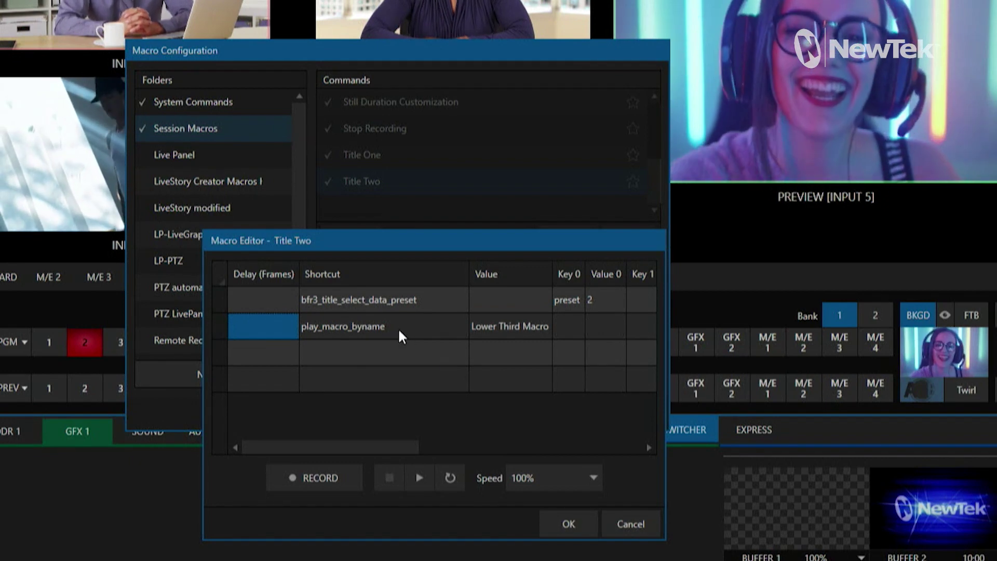
{"action": "left_click", "coordinate": [565, 522]}
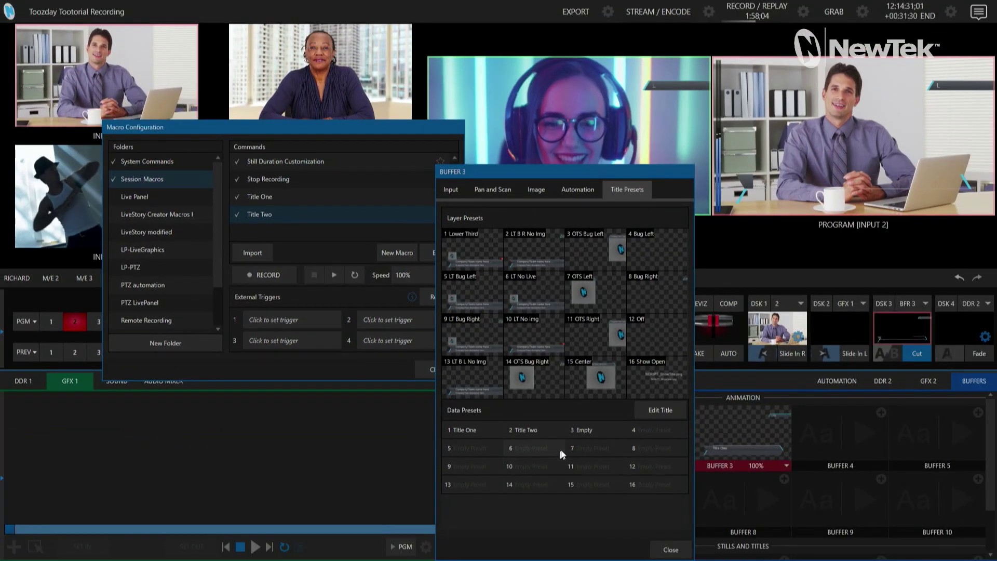
Load the Empty data preset into Buffer 3 and close its settings.
{"action": "left_click", "coordinate": [591, 430]}
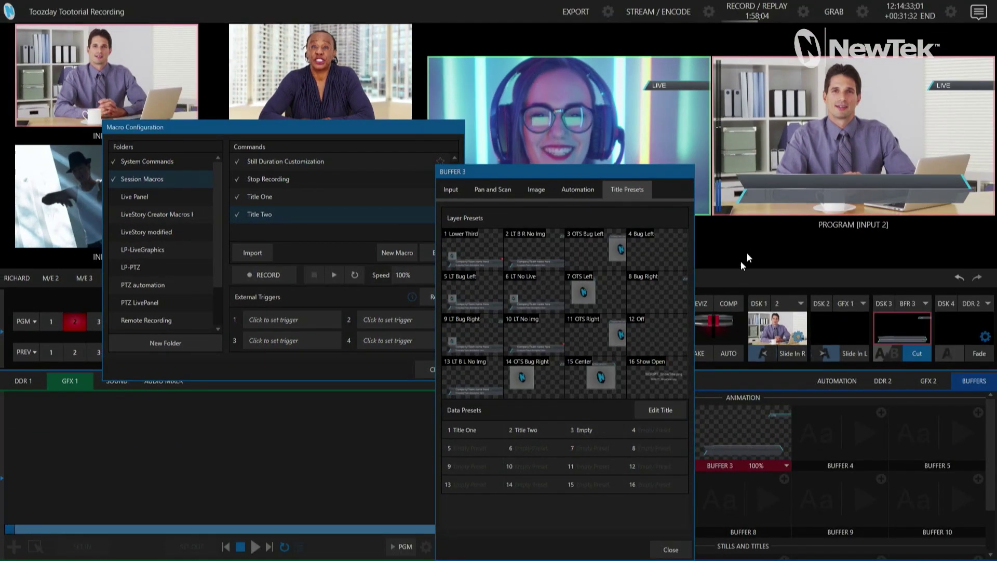
{"action": "left_click", "coordinate": [671, 549]}
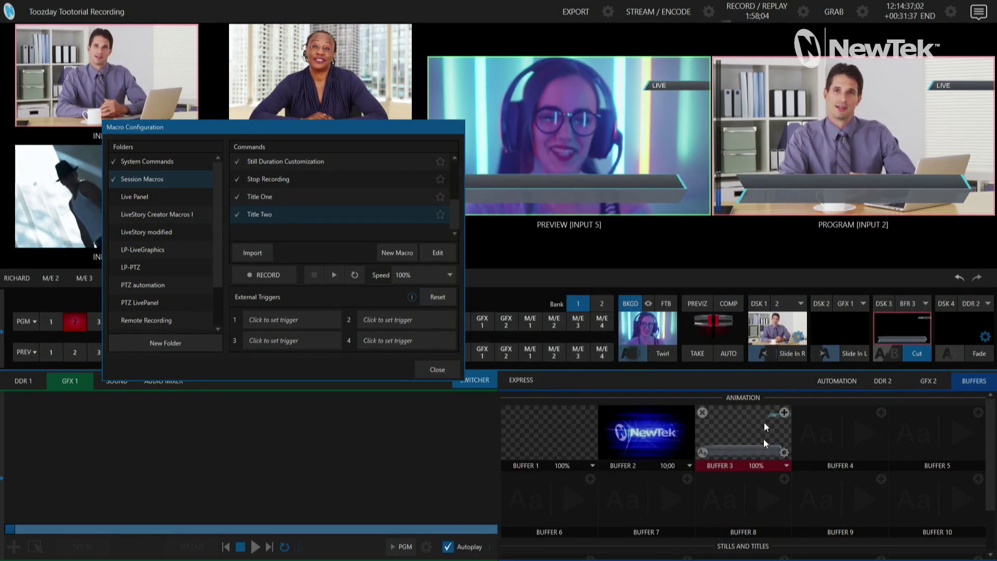
{"action": "left_click", "coordinate": [783, 450]}
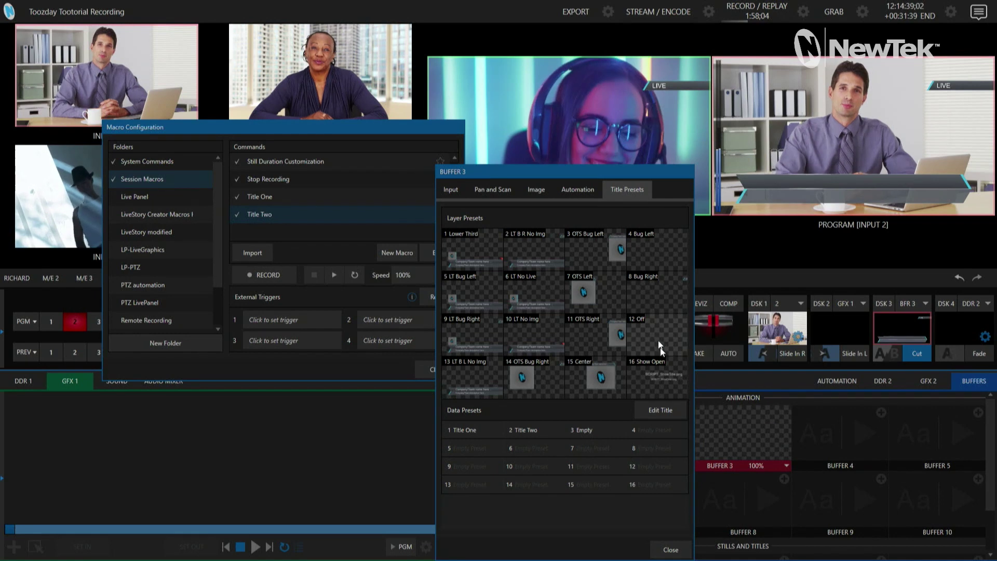
{"action": "left_click", "coordinate": [674, 553]}
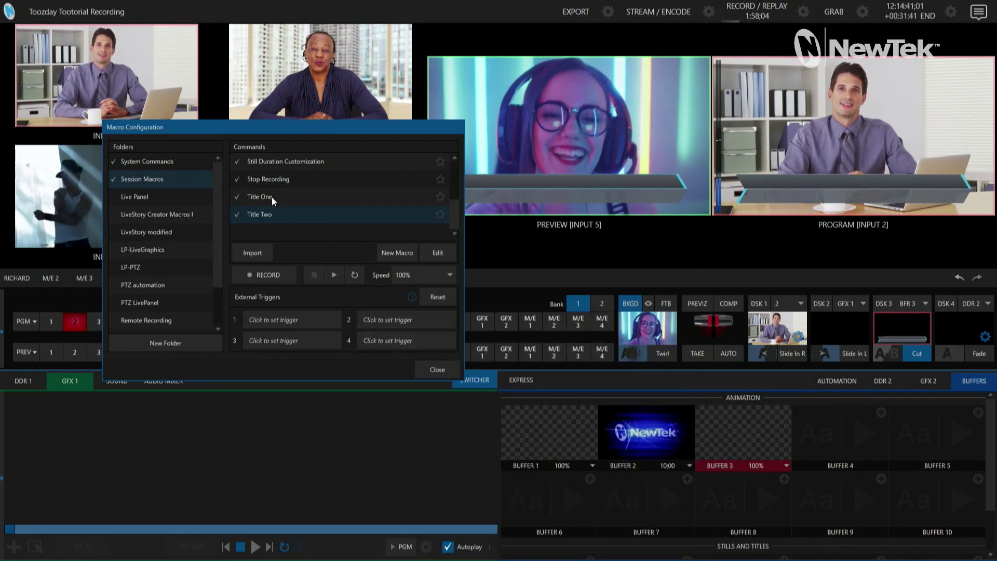
Select the Title Two macro and run it to test its lower third.
{"action": "left_click", "coordinate": [290, 197]}
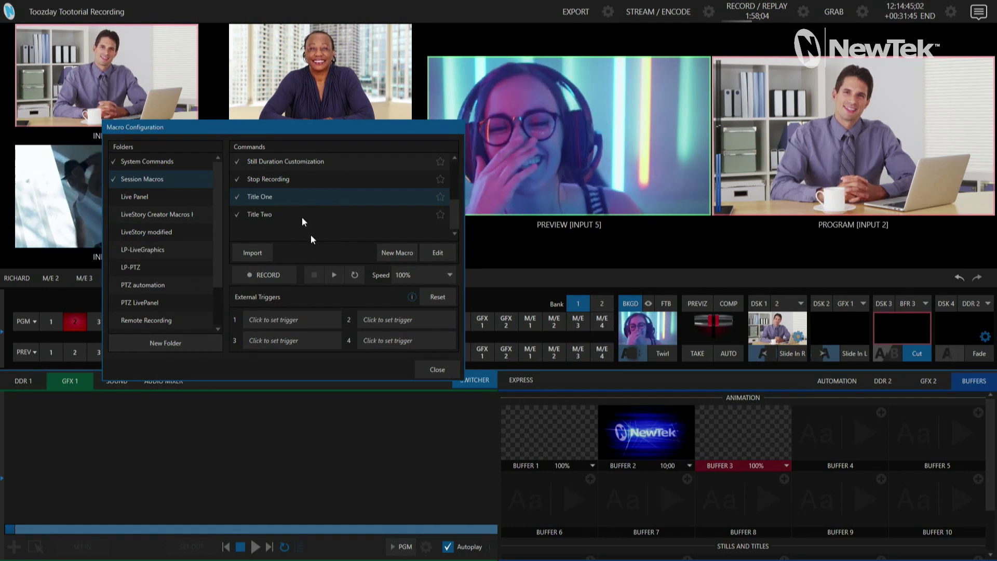
{"action": "left_click", "coordinate": [336, 276]}
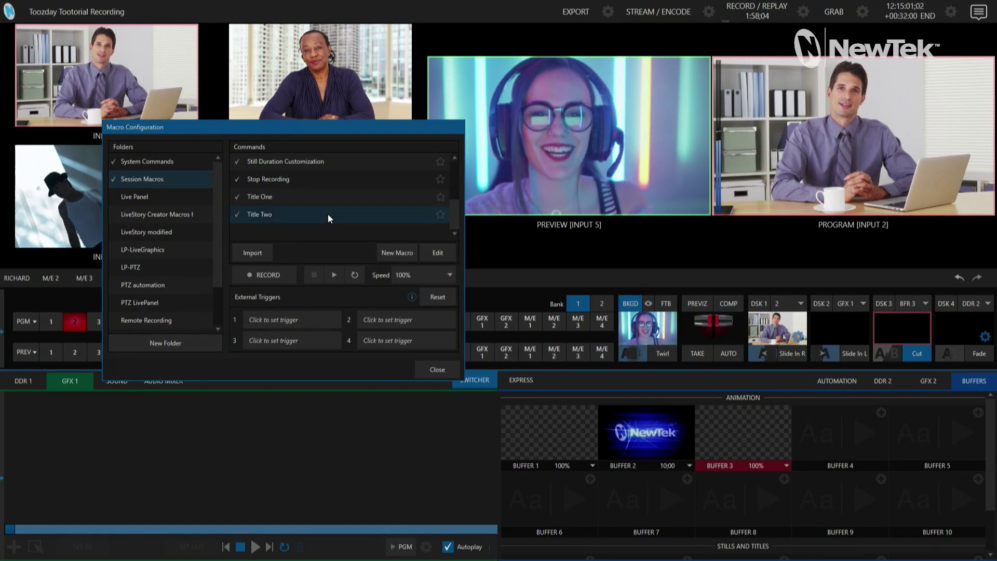
{"action": "left_click", "coordinate": [338, 275]}
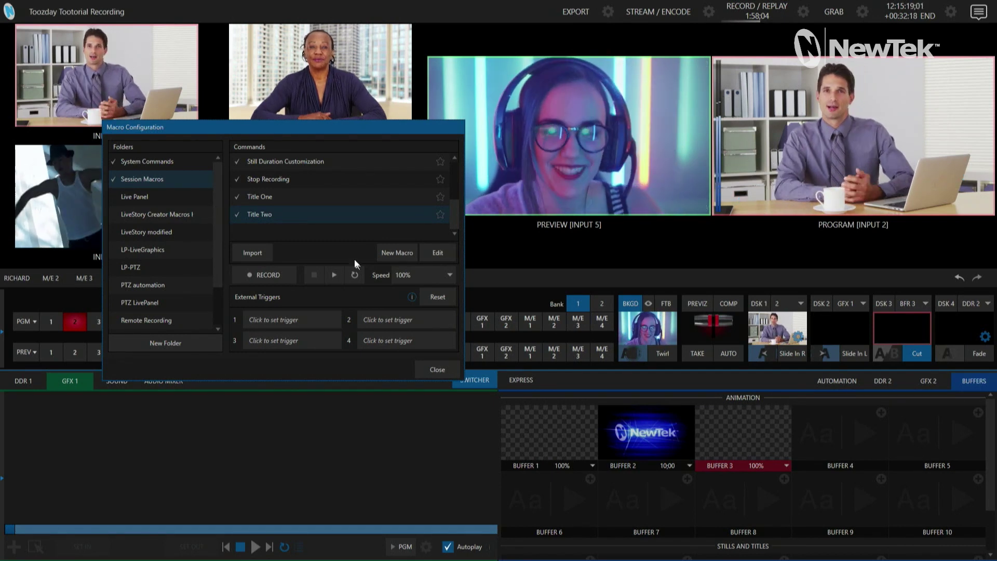
Edit Lower Third Macro so its second step waits 400 frames instead of 300.
{"action": "left_click", "coordinate": [315, 195]}
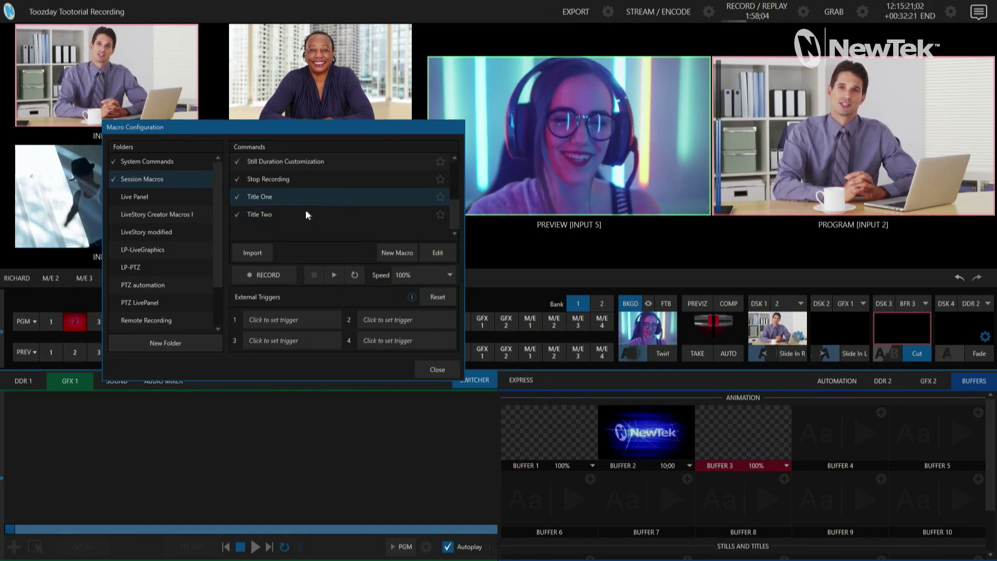
{"action": "left_click", "coordinate": [306, 214]}
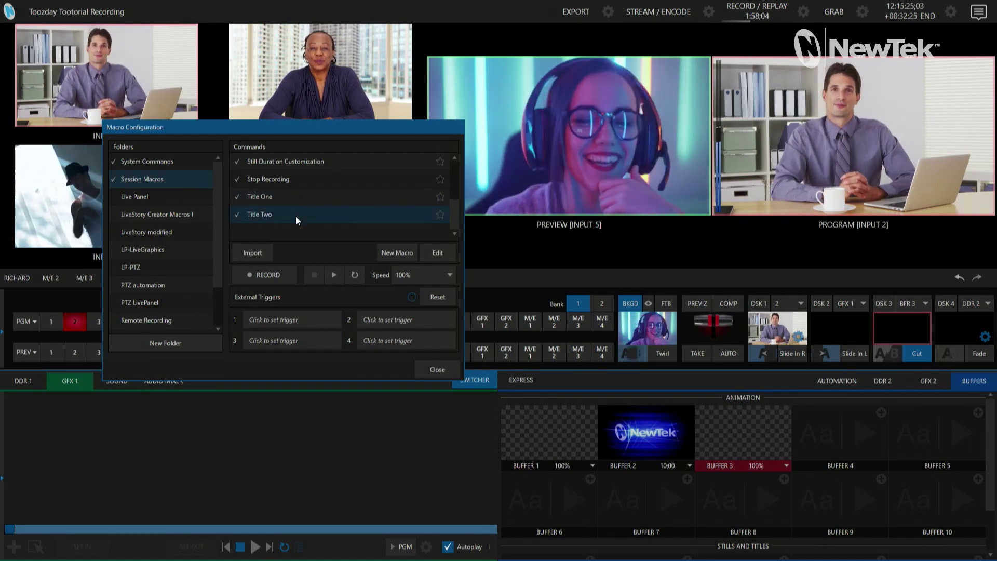
{"action": "scroll", "coordinate": [295, 215], "scroll_direction": "up", "scroll_amount": 3}
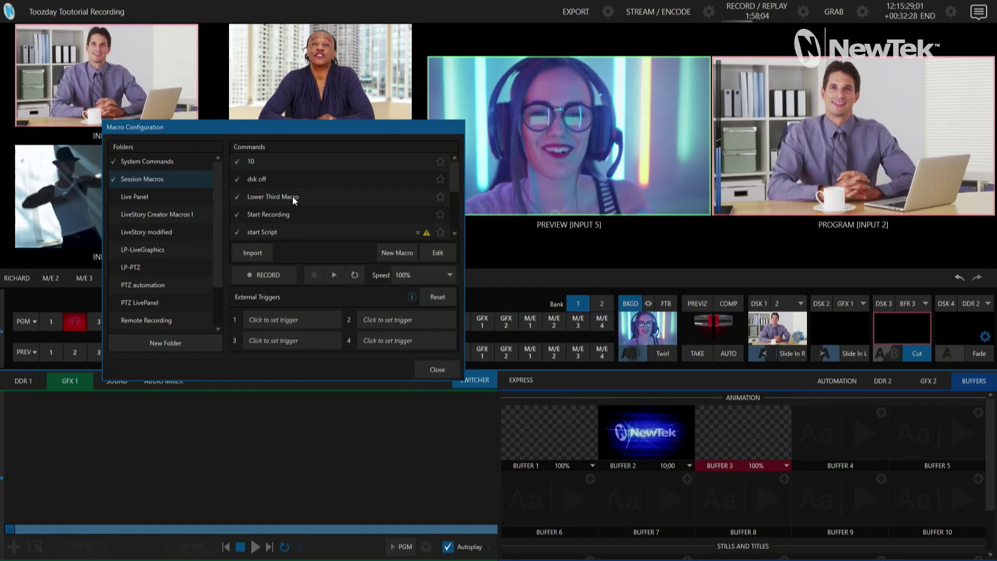
{"action": "left_click", "coordinate": [292, 196]}
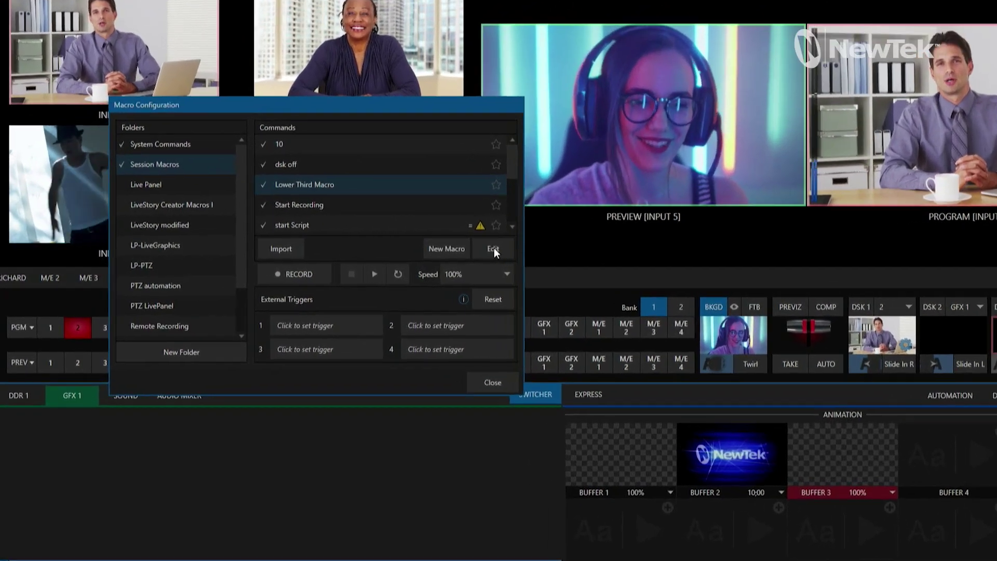
{"action": "left_click", "coordinate": [437, 253]}
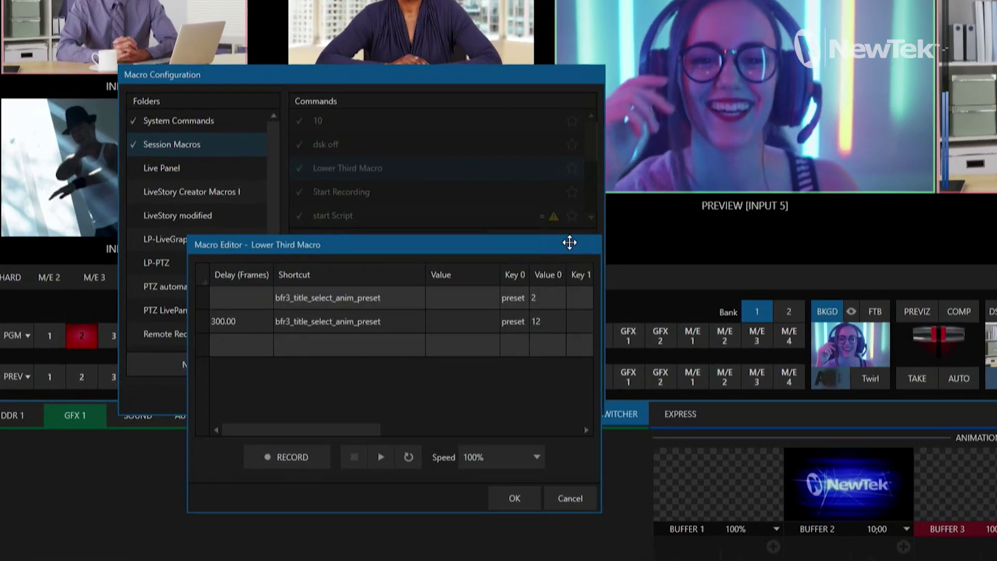
{"action": "left_click", "coordinate": [249, 330]}
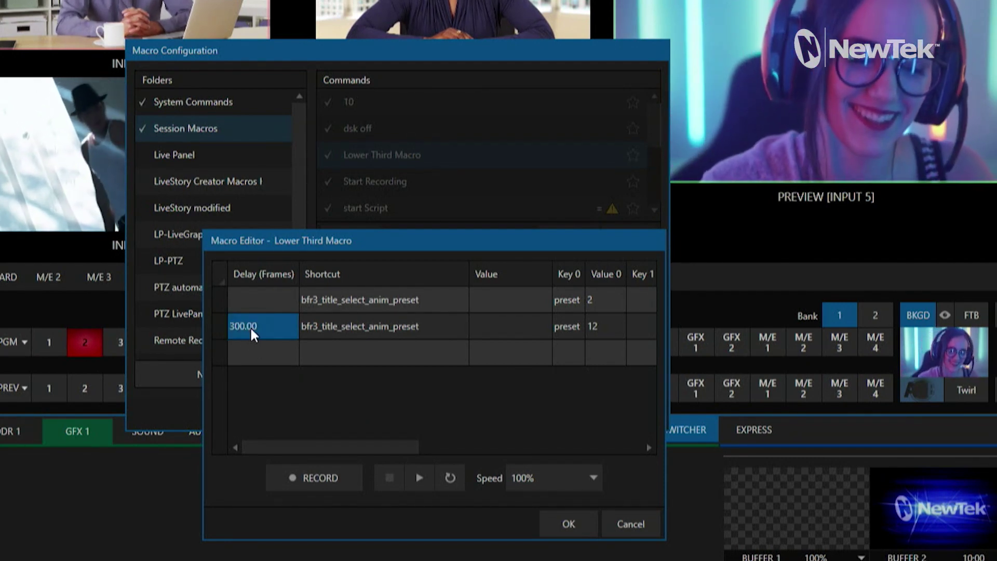
{"action": "key", "text": "BackSpace"}
{"action": "type", "text": "400"}
{"action": "key", "text": "Return"}
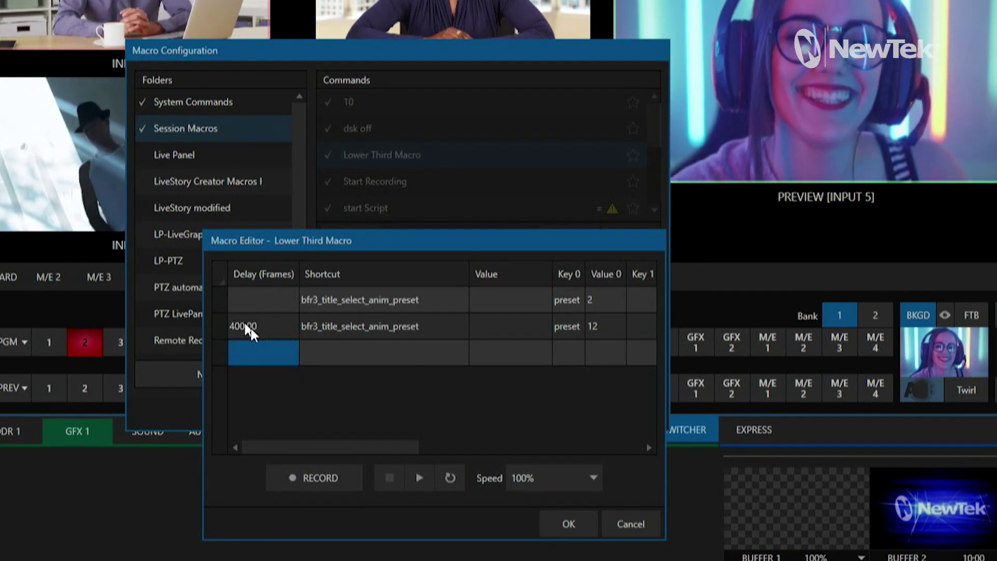
{"action": "left_click", "coordinate": [568, 525]}
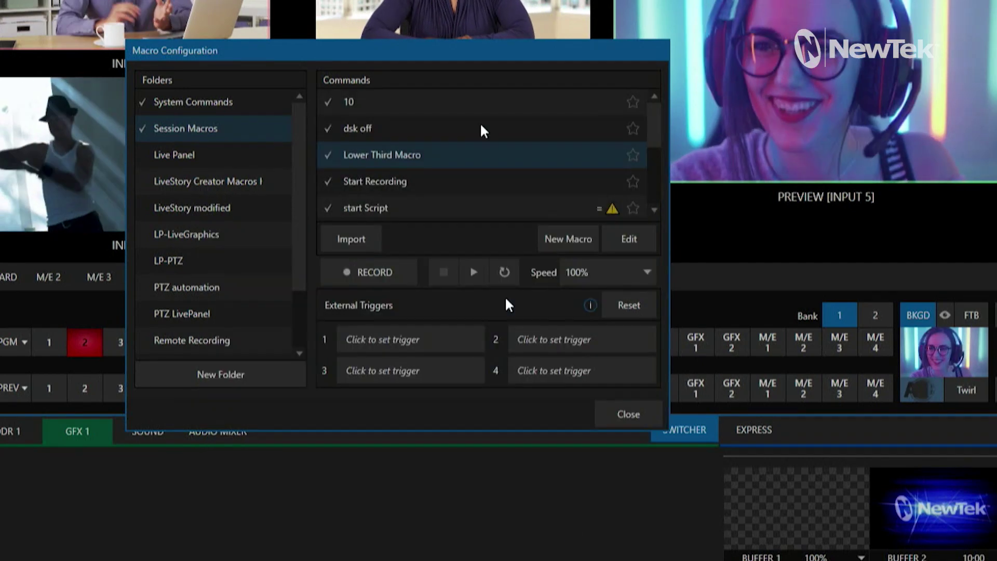
{"action": "scroll", "coordinate": [380, 114], "scroll_direction": "down", "scroll_amount": 3}
{"action": "scroll", "coordinate": [390, 155], "scroll_direction": "down", "scroll_amount": 2}
Select Title One and play it to test the 400-frame delay.
{"action": "left_click", "coordinate": [363, 154]}
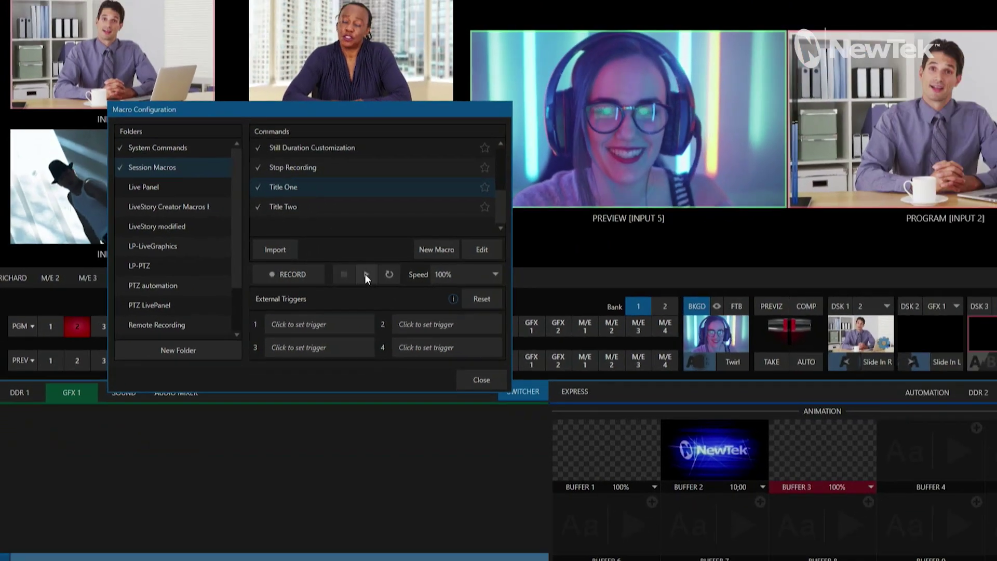
{"action": "left_click", "coordinate": [365, 273]}
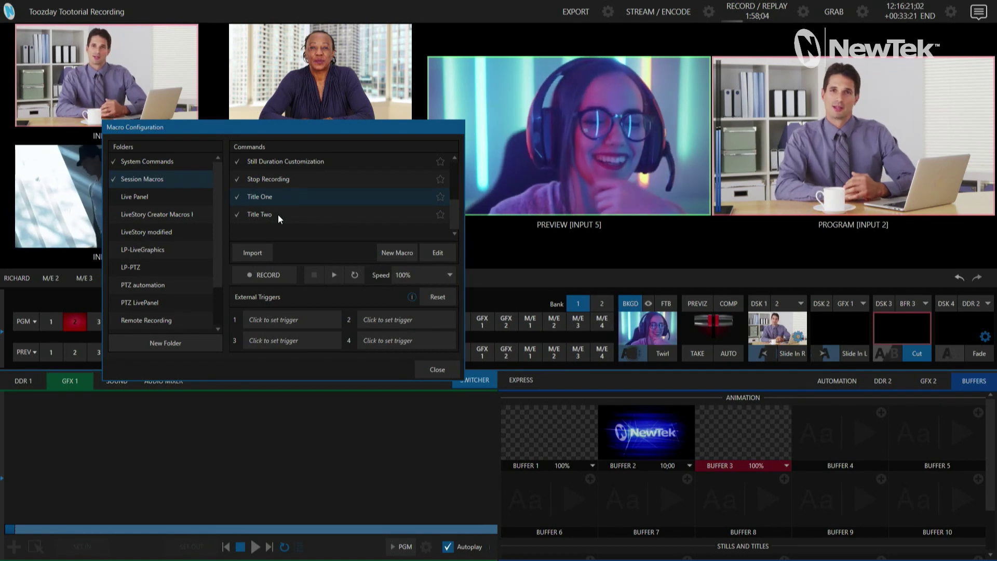
{"action": "scroll", "coordinate": [279, 212], "scroll_direction": "up", "scroll_amount": 1}
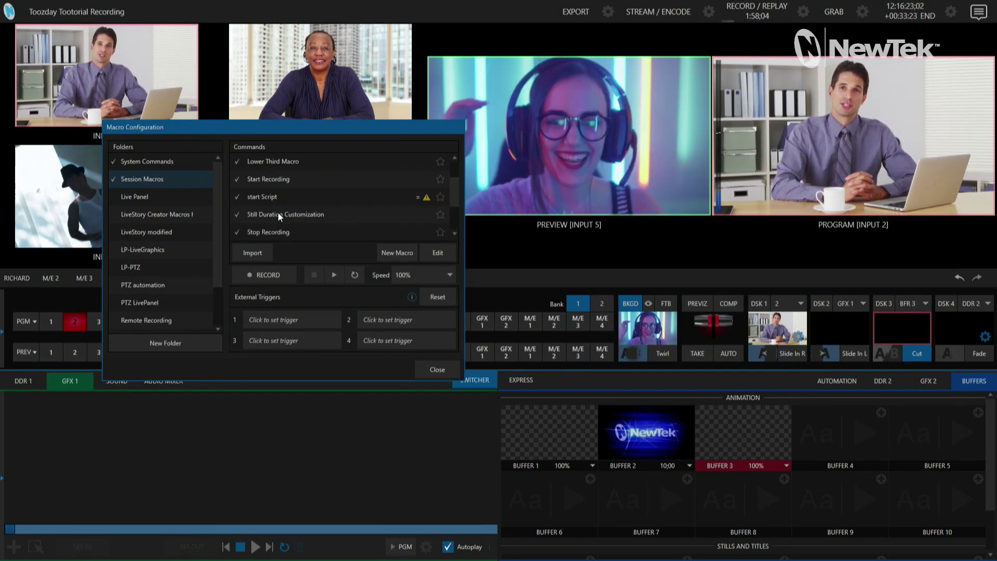